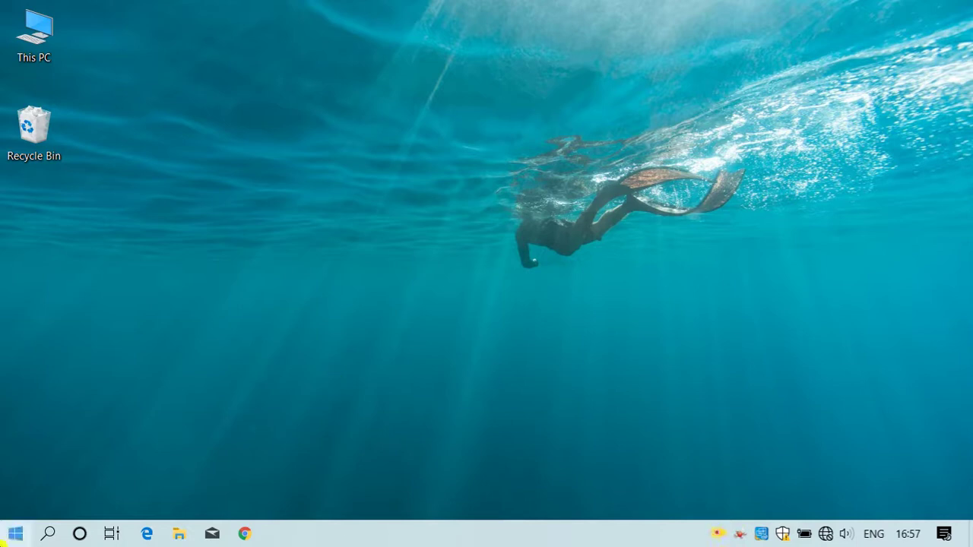
- Start Word 2016 and create a blank document
left_click(15, 534)
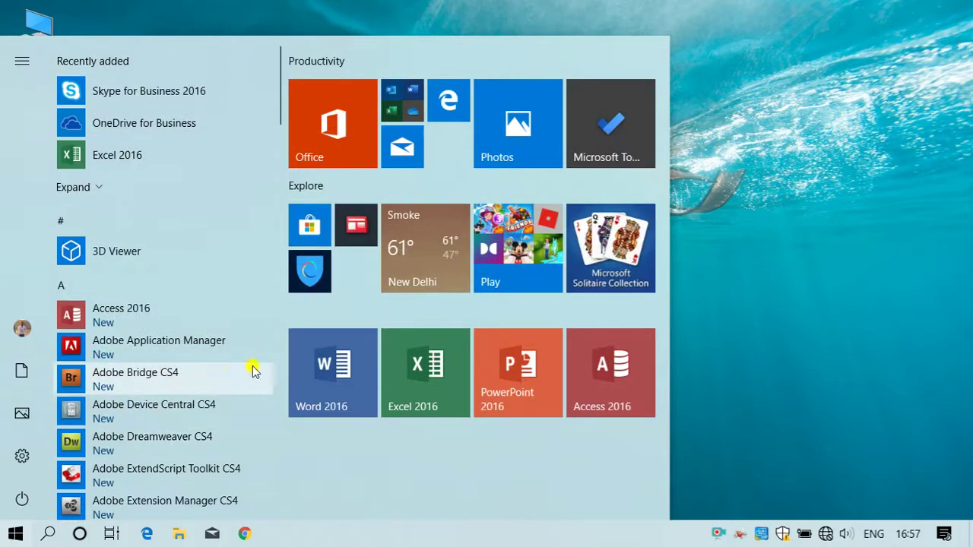
left_click(303, 365)
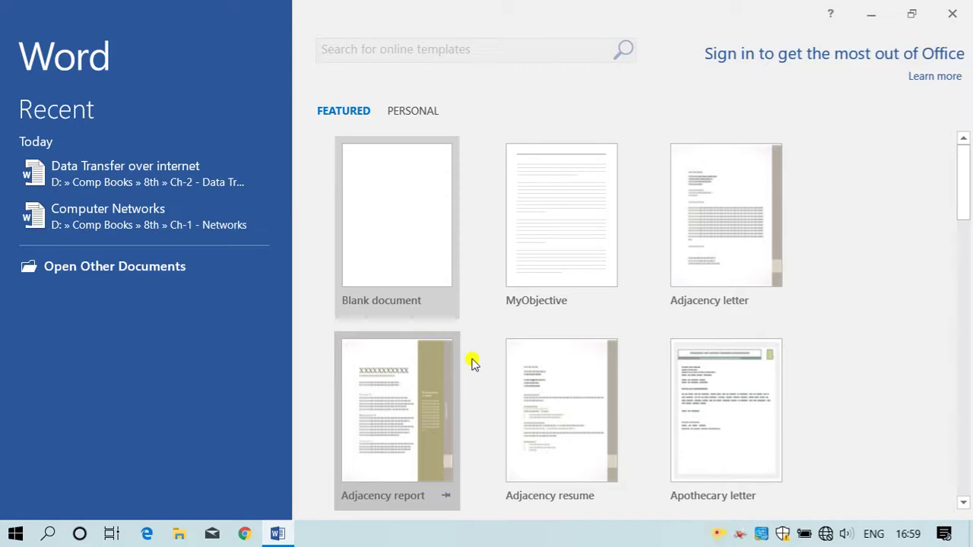
left_click(401, 238)
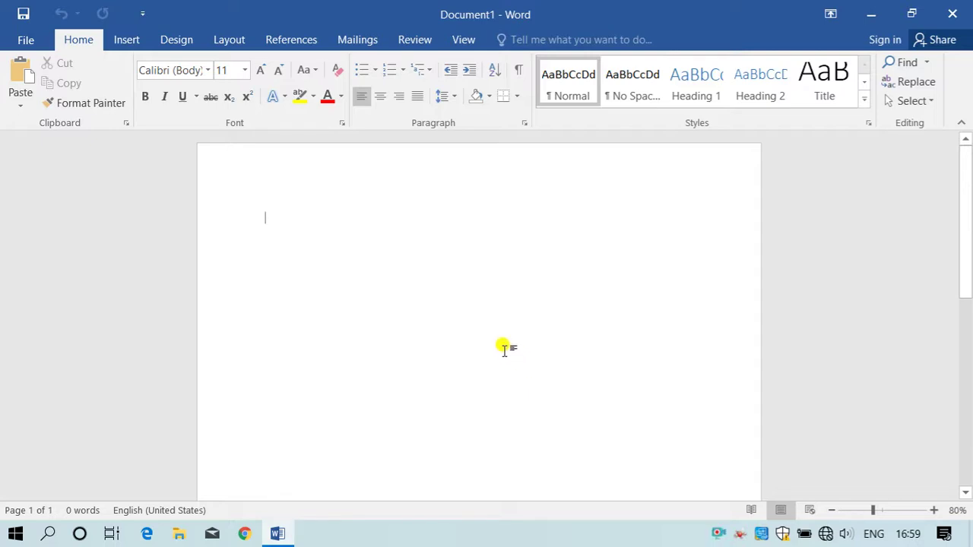
- Open the recent Computer Networks document and go to the Chapter – 1 title on page 4
left_click(36, 46)
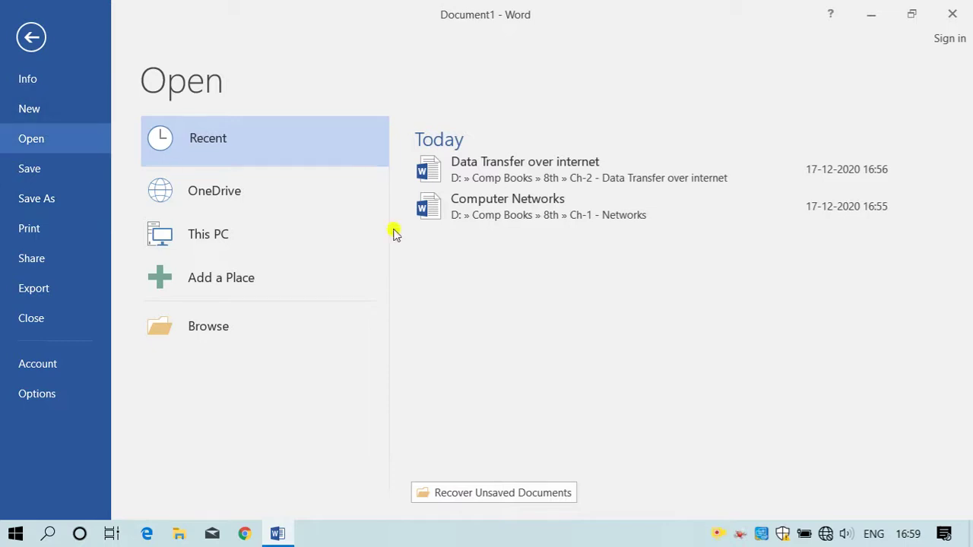
left_click(550, 213)
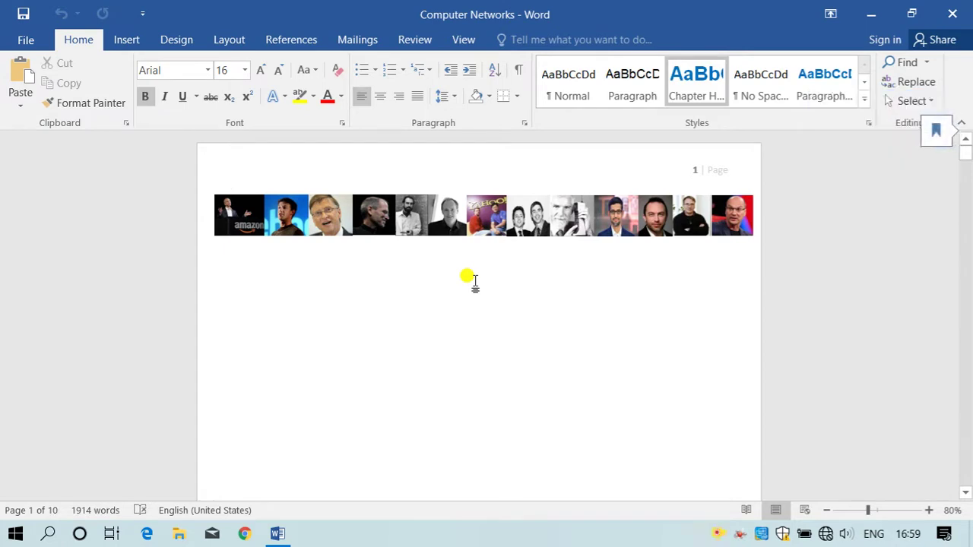
scroll(565, 289, "down", 12)
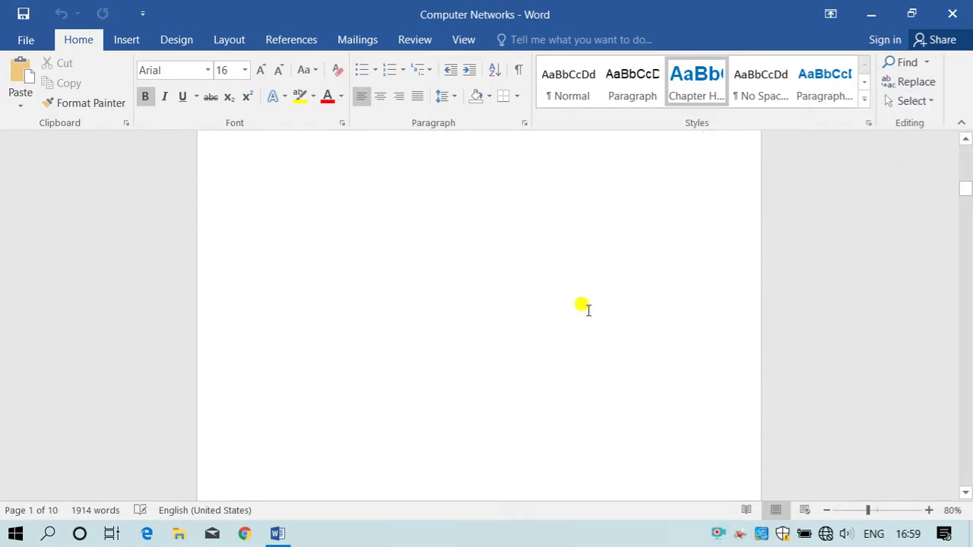
scroll(584, 311, "down", 15)
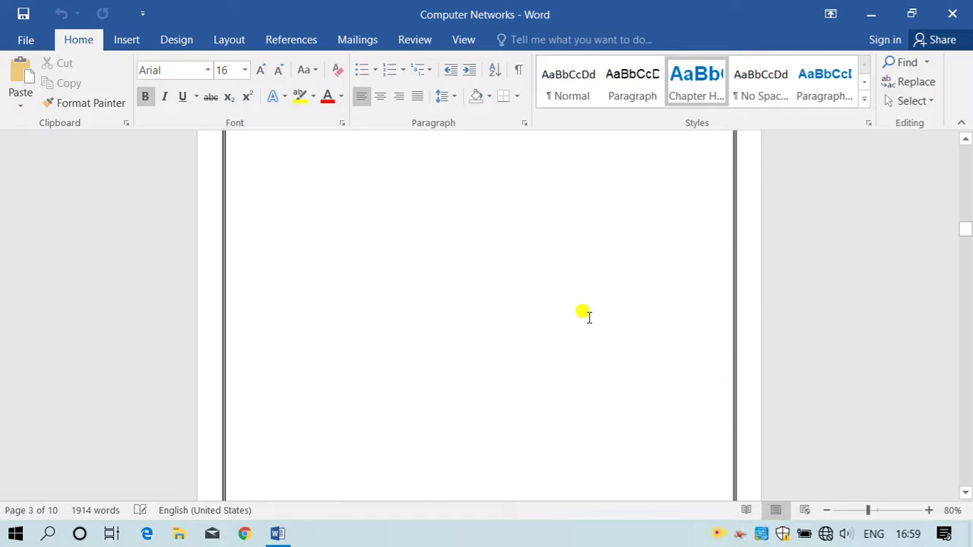
scroll(589, 320, "down", 5)
scroll(456, 289, "up", 1)
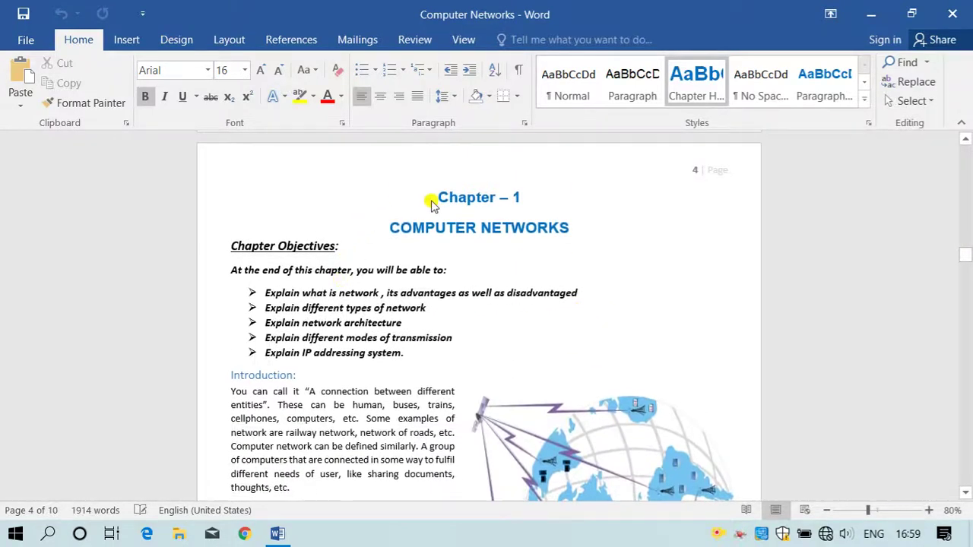
- Check in the full style gallery which style the Introduction heading on page 4 uses
left_click(277, 375)
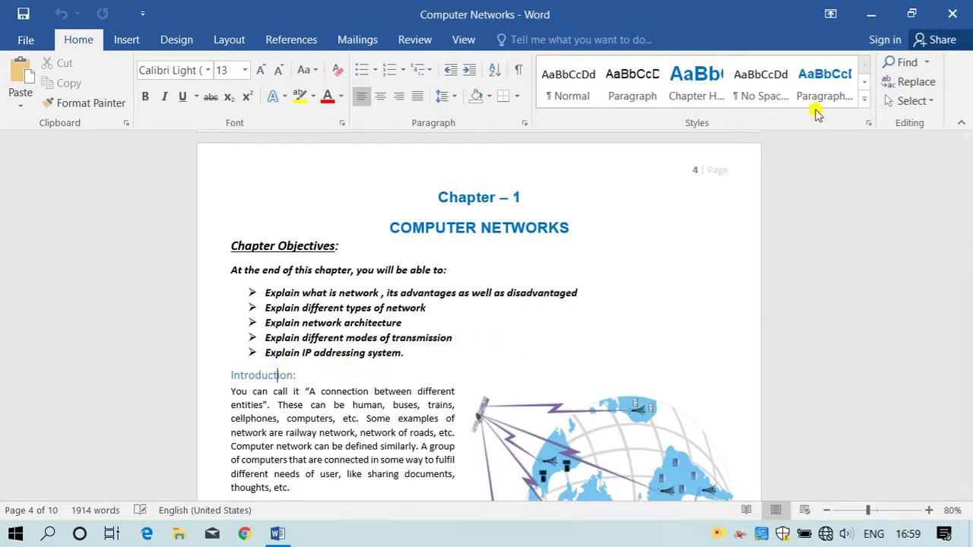
left_click(865, 99)
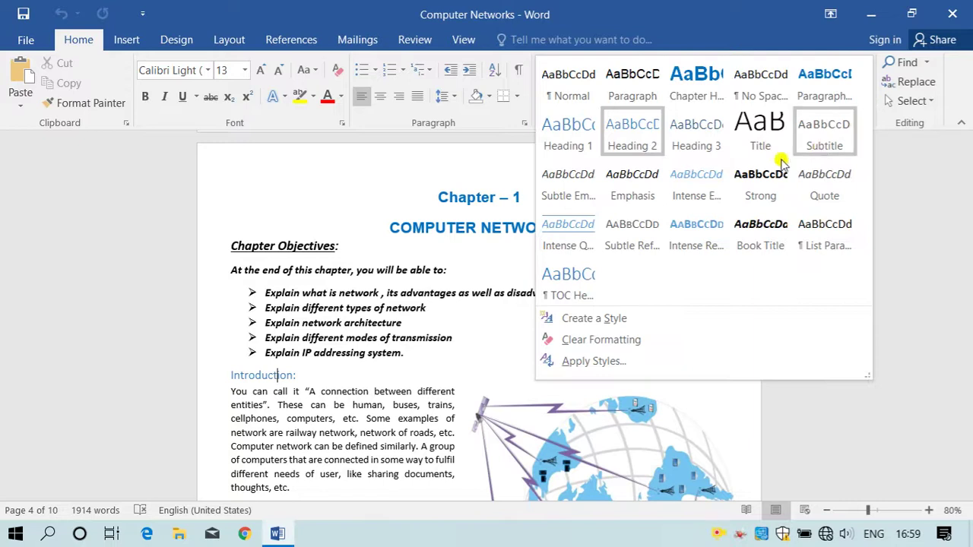
left_click(931, 386)
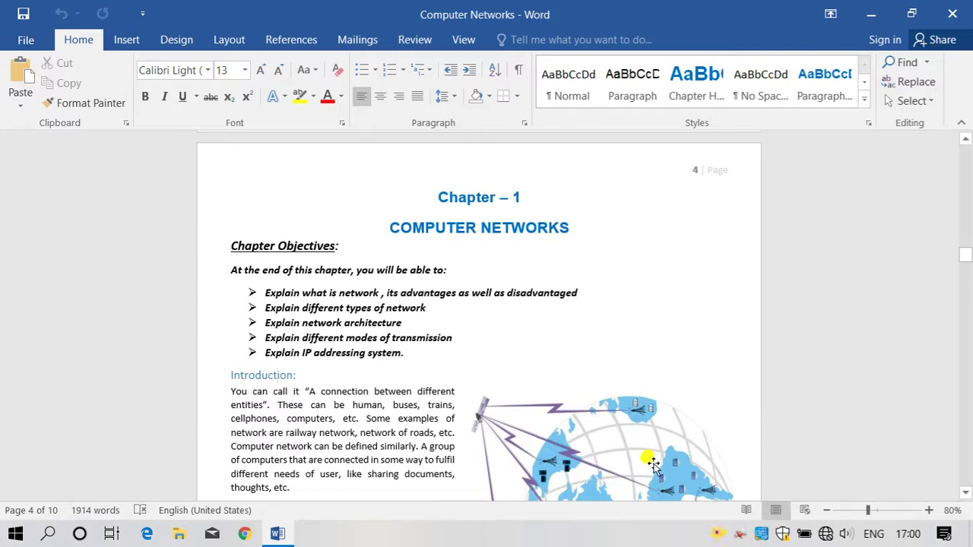
double_click(275, 369)
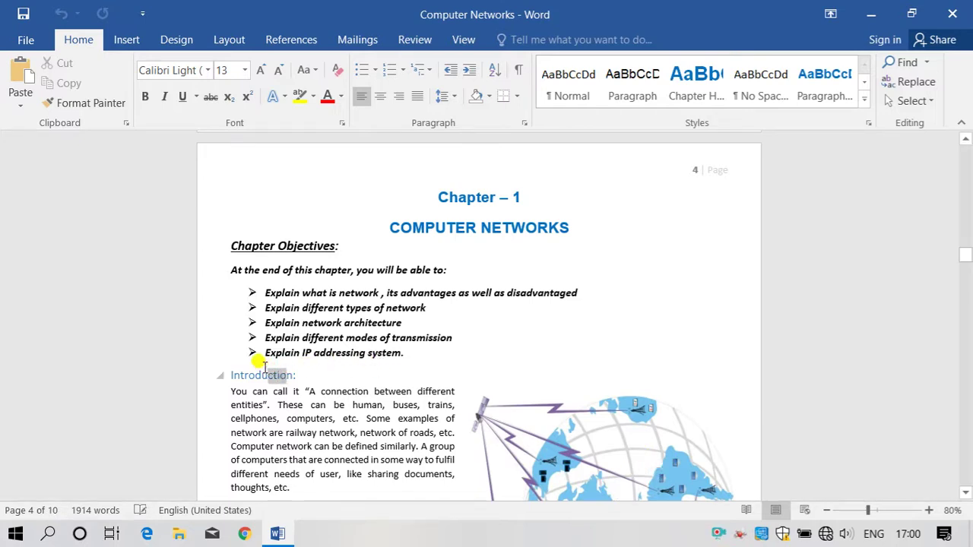
left_click(265, 374)
- Find the Types of Network heading on page 5 and select its text
scroll(373, 411, "down", 15)
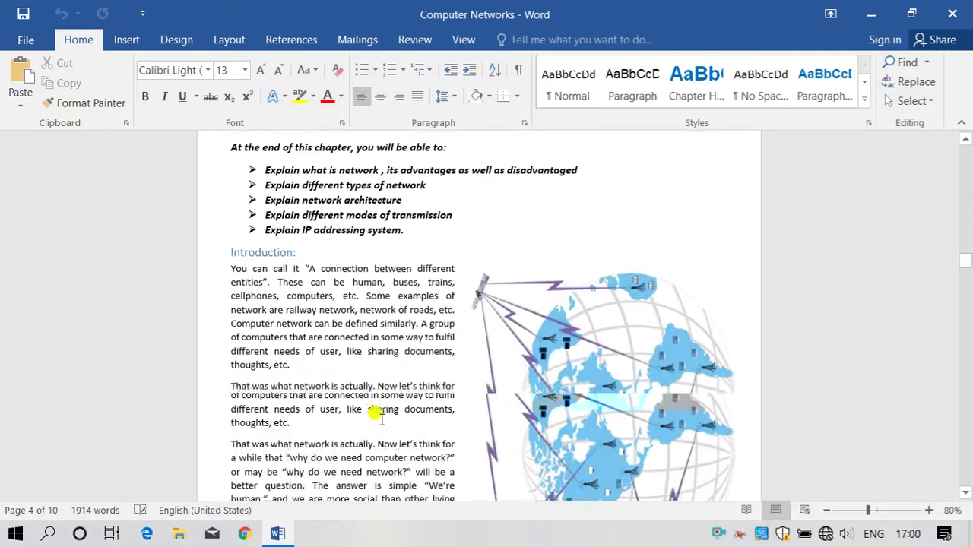
scroll(382, 423, "down", 6)
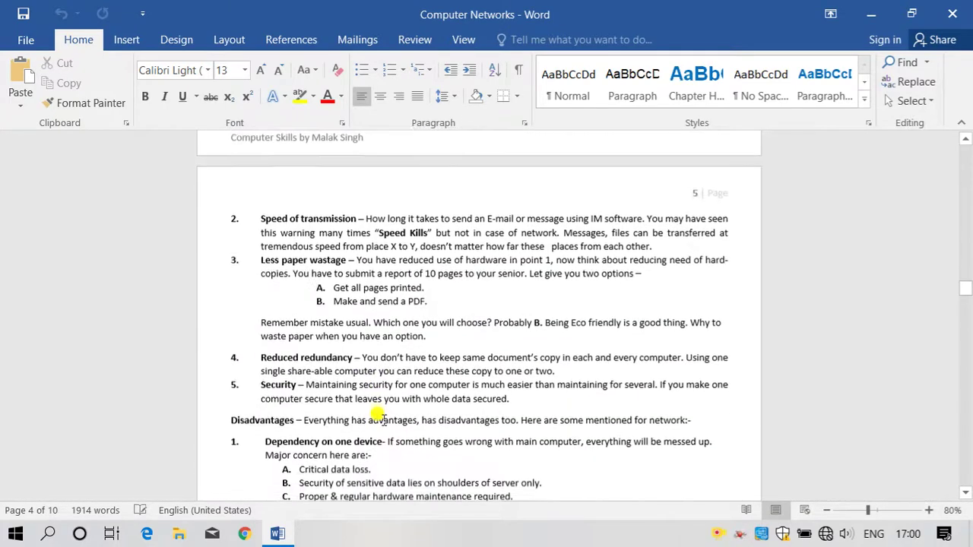
scroll(378, 418, "down", 3)
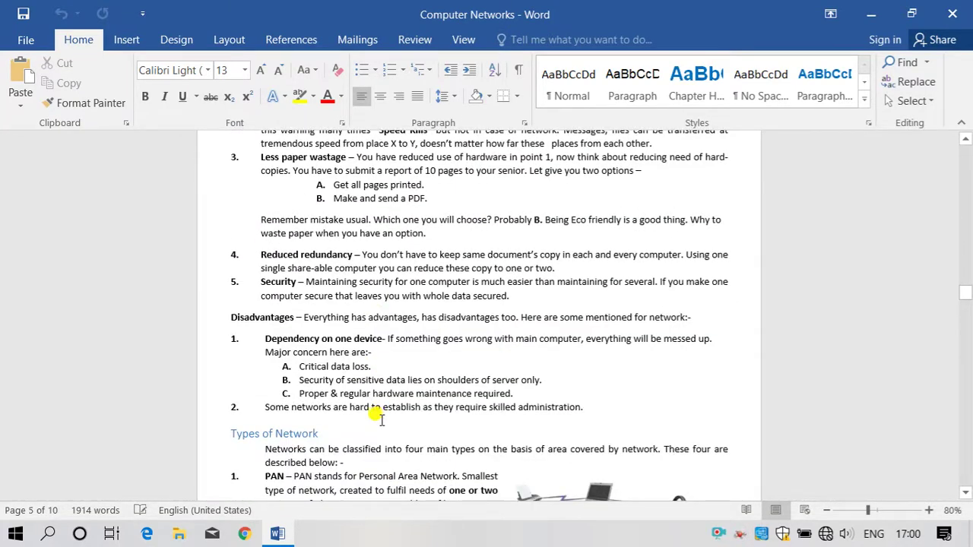
double_click(275, 432)
left_click_drag(266, 424, 246, 423)
- Compare the formatting of the Introduction and Types of Network headings with the COMPUTER NETWORKS chapter title
scroll(259, 426, "up", 16)
scroll(258, 428, "up", 8)
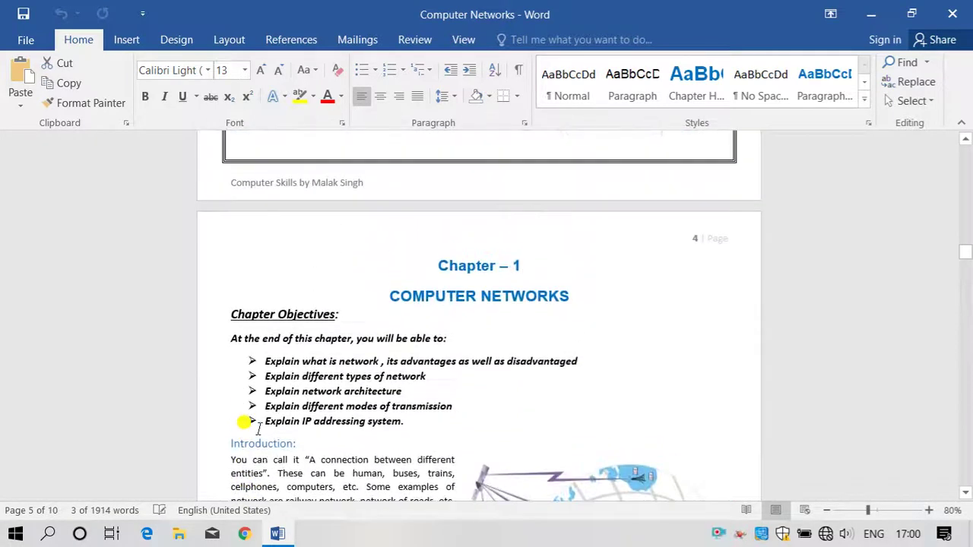
scroll(258, 439, "down", 16)
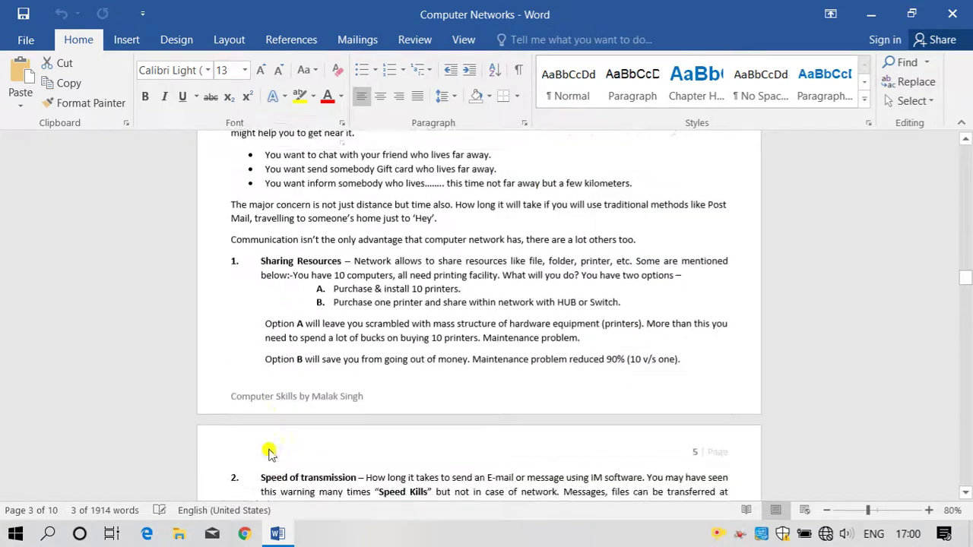
scroll(261, 445, "down", 6)
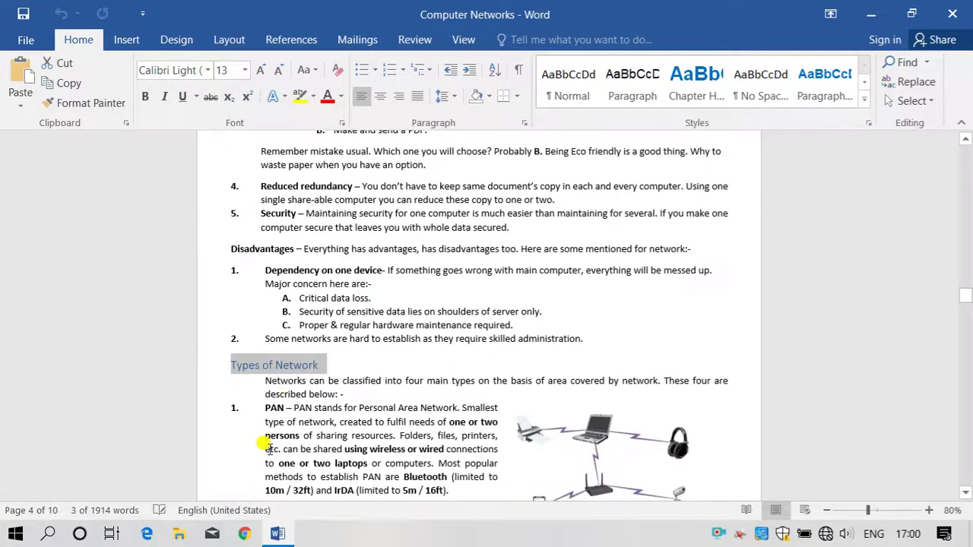
left_click(295, 366)
triple_click(239, 365)
scroll(270, 344, "up", 15)
scroll(265, 344, "up", 8)
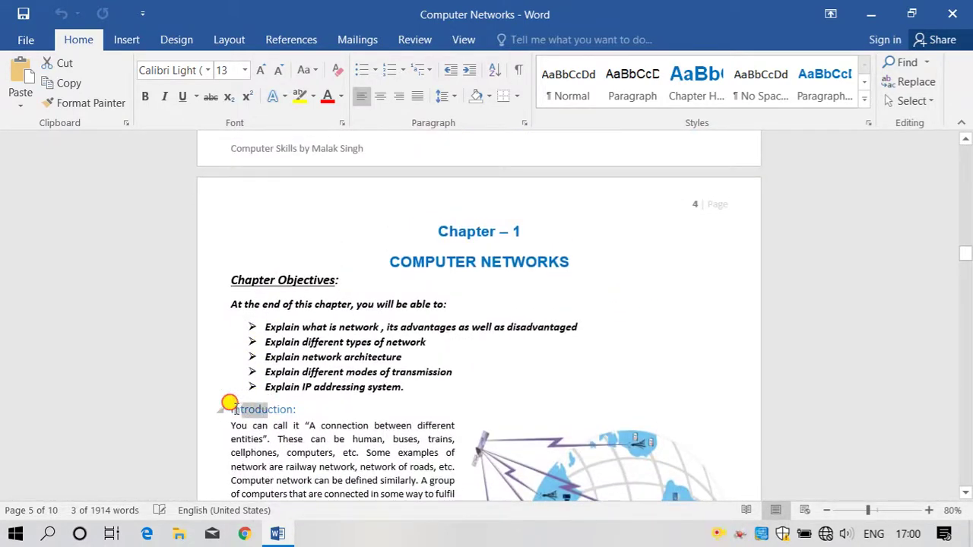
left_click_drag(234, 403, 228, 403)
left_click(283, 388)
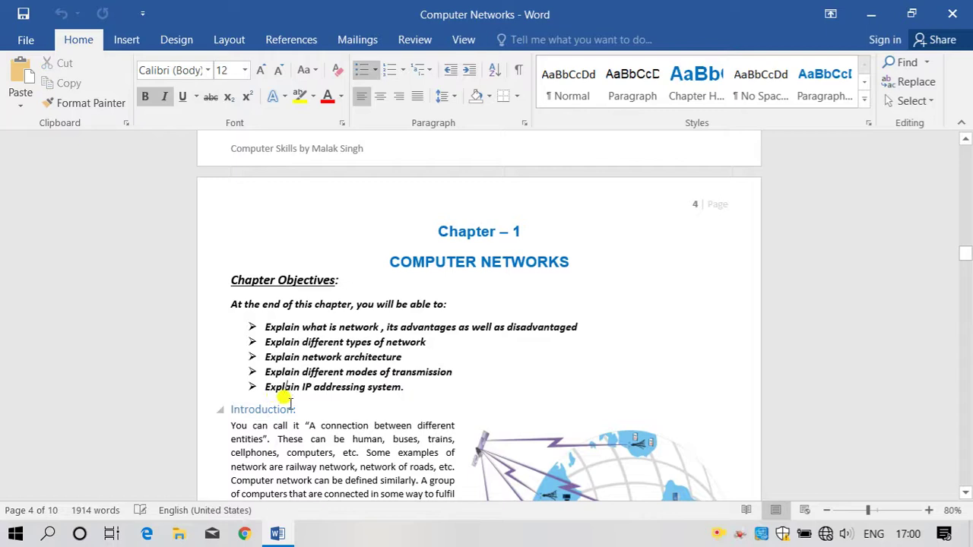
triple_click(498, 262)
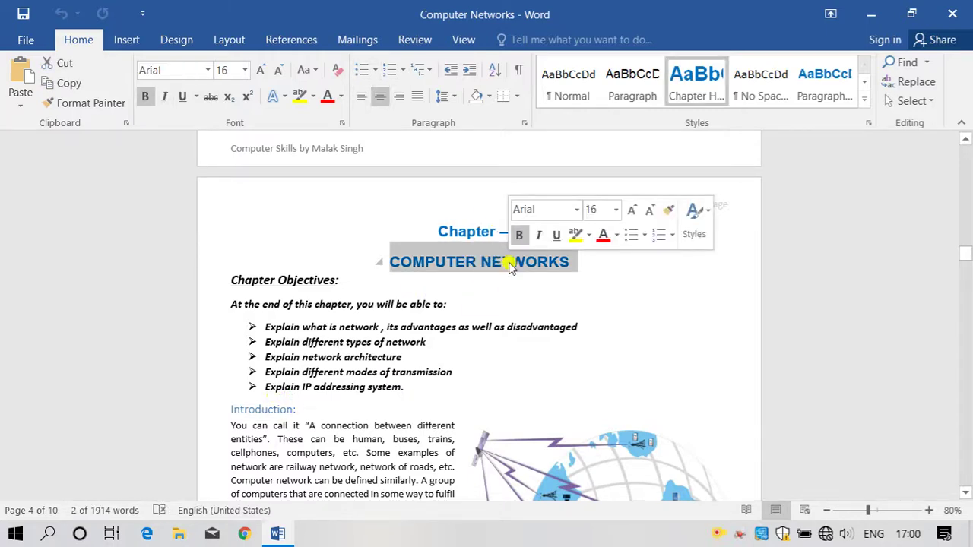
left_click(269, 406)
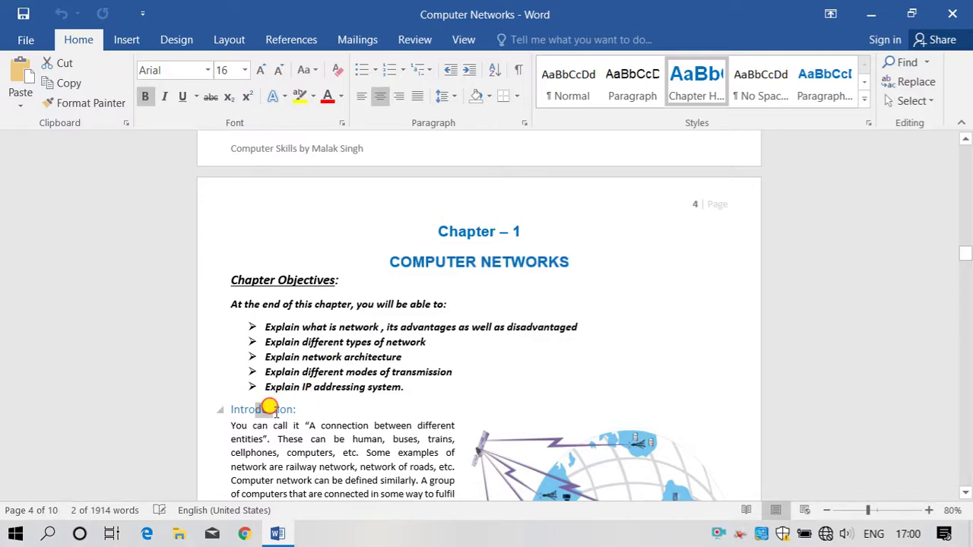
- Inspect the style of the PAN list item under Types of Network on page 5
scroll(296, 410, "down", 5)
scroll(296, 410, "down", 20)
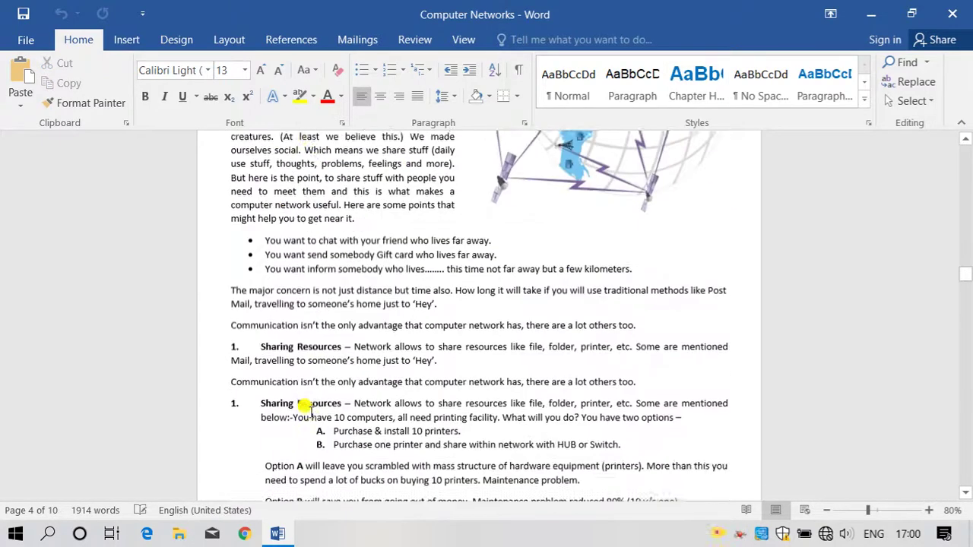
scroll(304, 399, "down", 9)
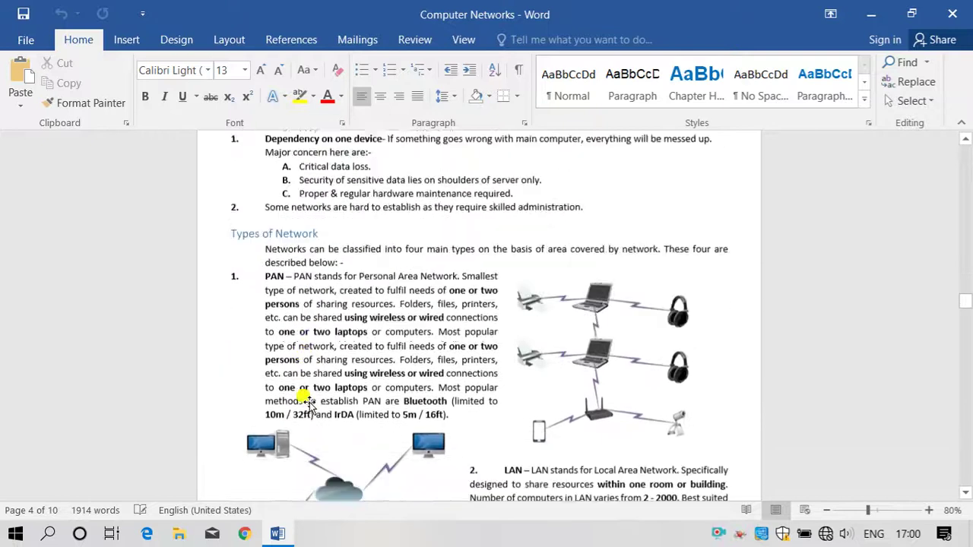
scroll(282, 365, "up", 4)
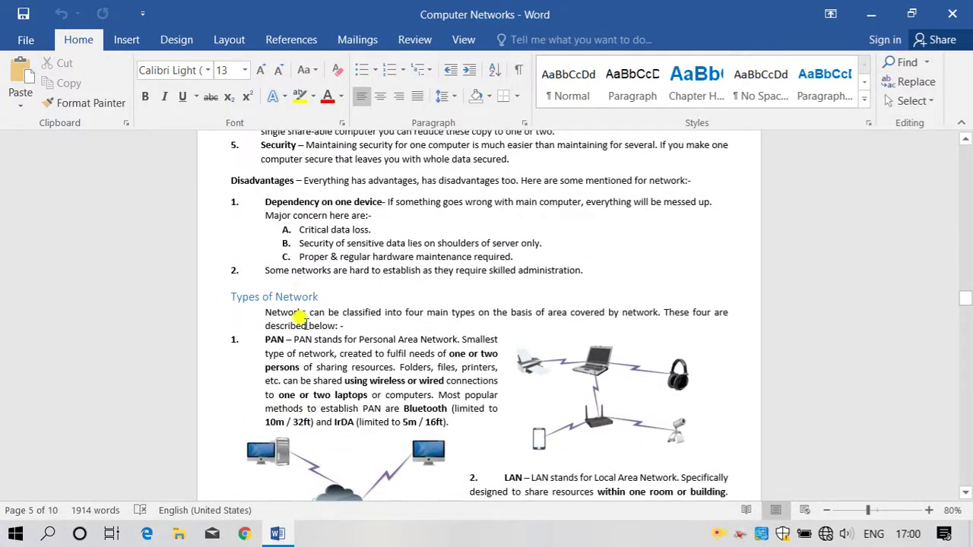
mouse_move(263, 335)
left_mouse_down()
mouse_move(279, 339)
mouse_move(259, 329)
left_mouse_up()
left_click(286, 340)
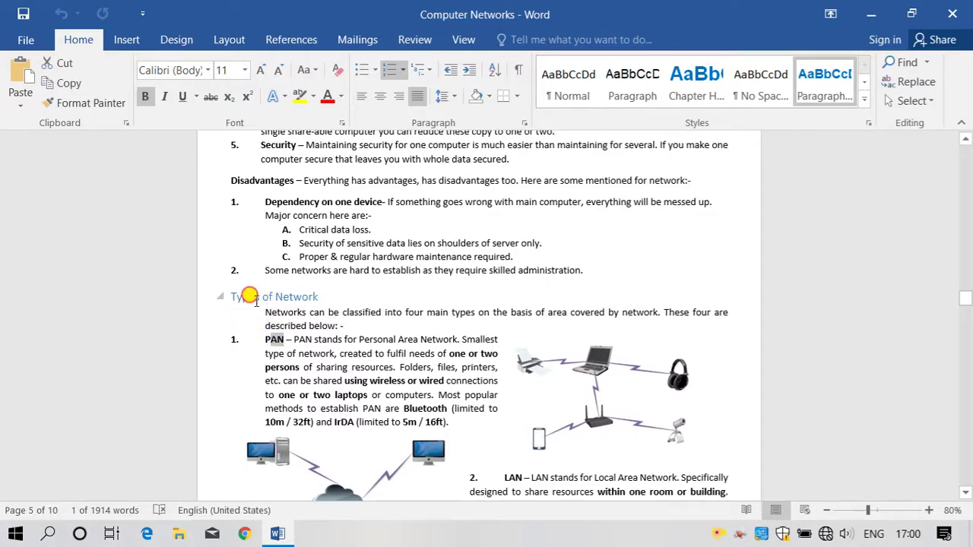
- Check in the full style gallery which style the Types of Network heading uses
triple_click(277, 295)
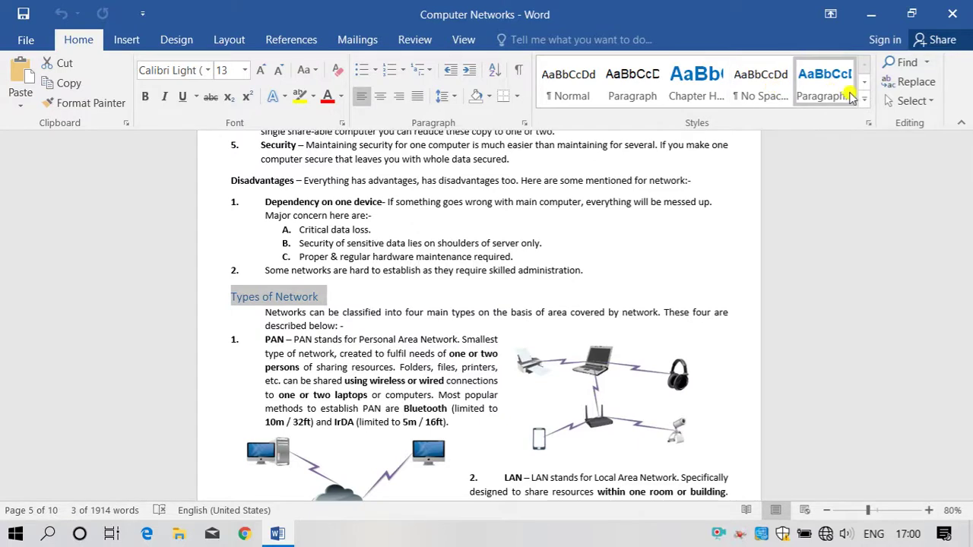
left_click(864, 99)
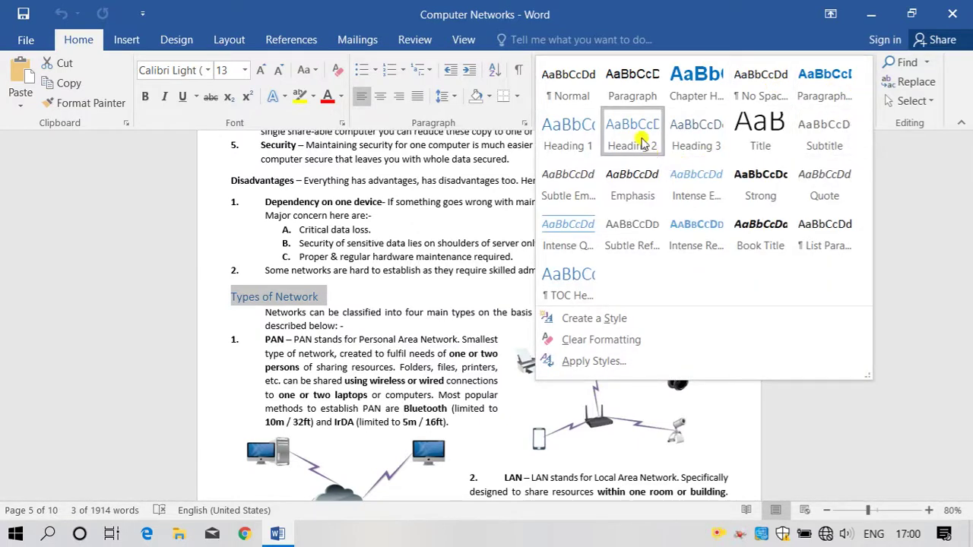
left_click(375, 277)
- Check in the full style gallery which style the COMPUTER NETWORKS chapter title on page 4 uses
scroll(396, 283, "up", 20)
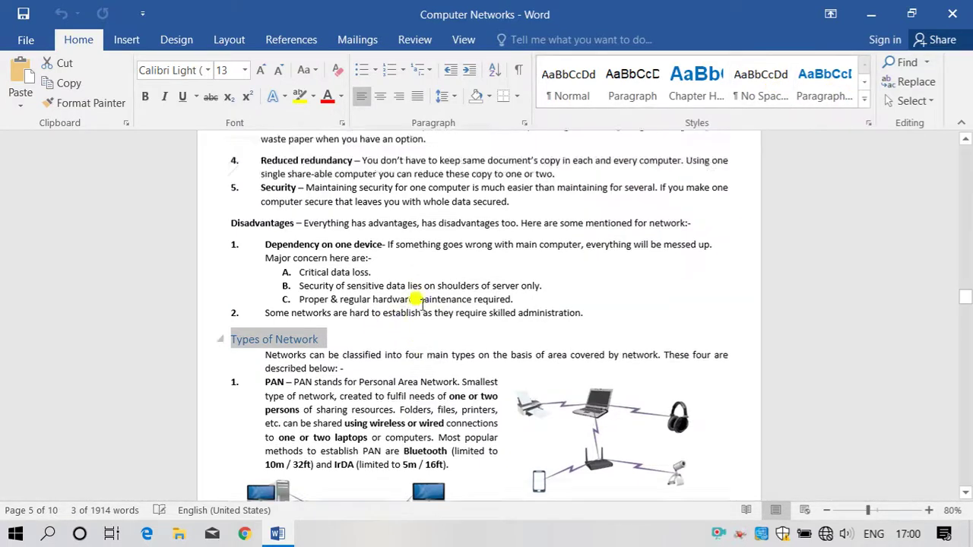
scroll(426, 298, "up", 4)
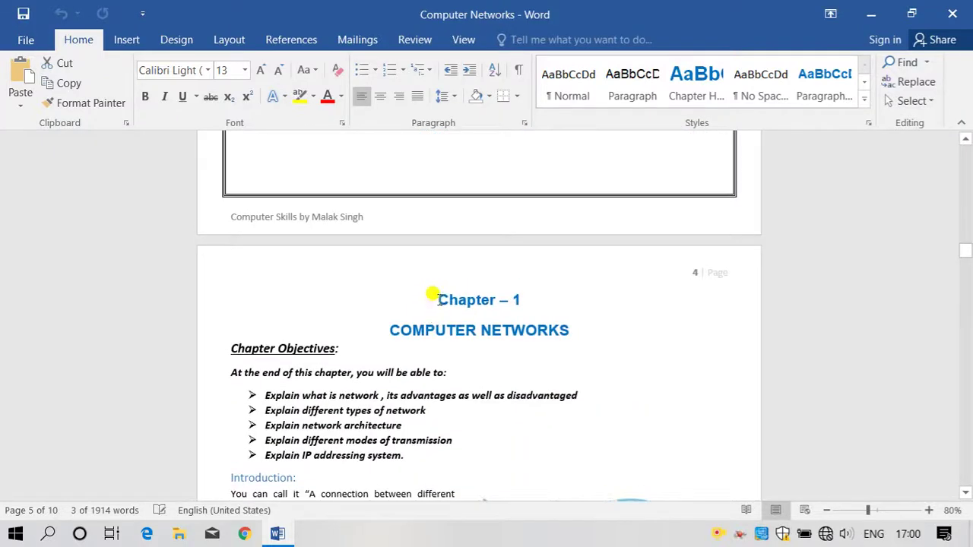
left_click_drag(456, 330, 476, 330)
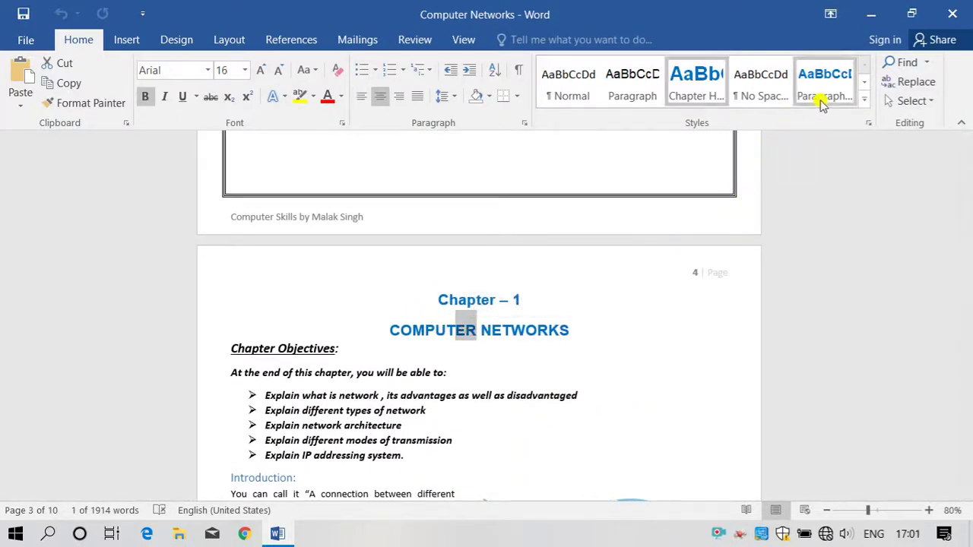
left_click(869, 99)
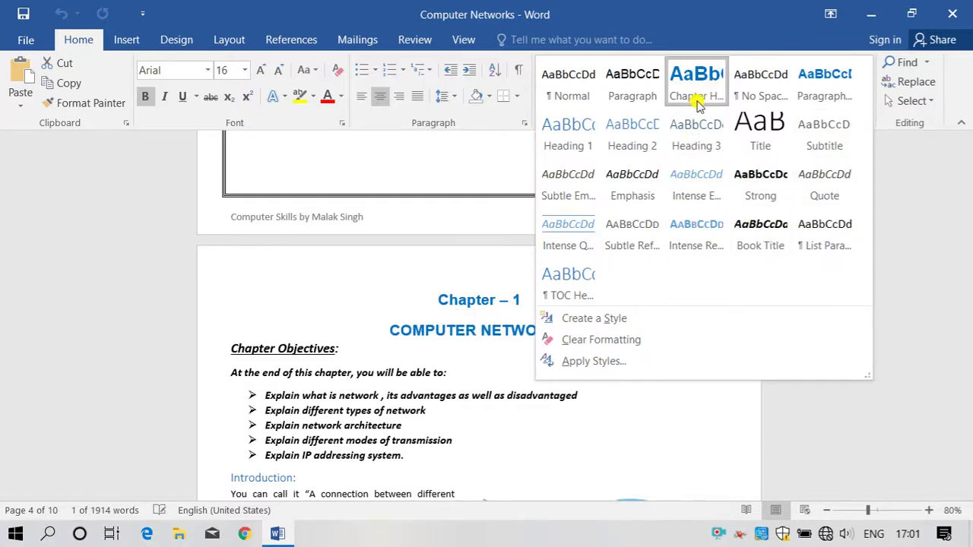
left_click(771, 437)
- Inspect the styles of the WAN list item and the Network Architectures heading on page 6
scroll(350, 340, "down", 6)
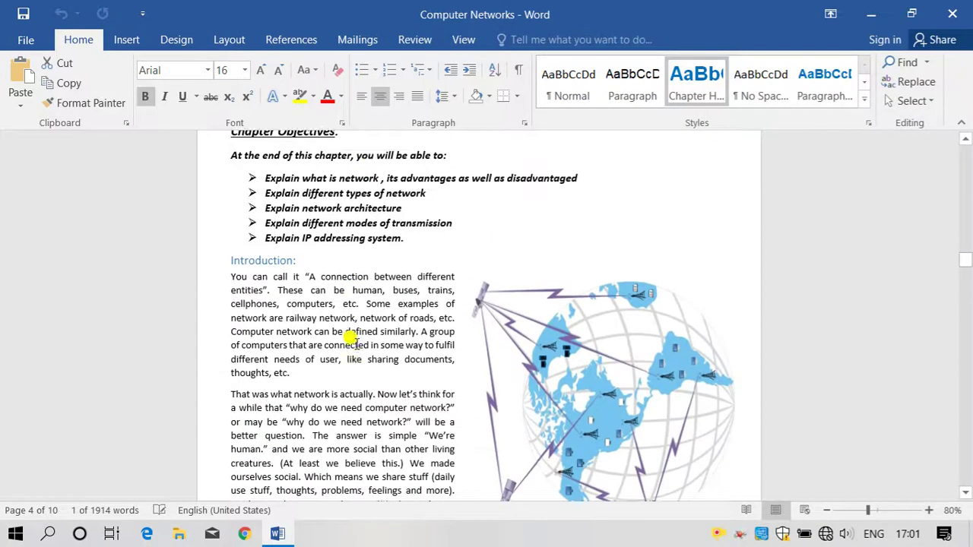
scroll(349, 340, "down", 15)
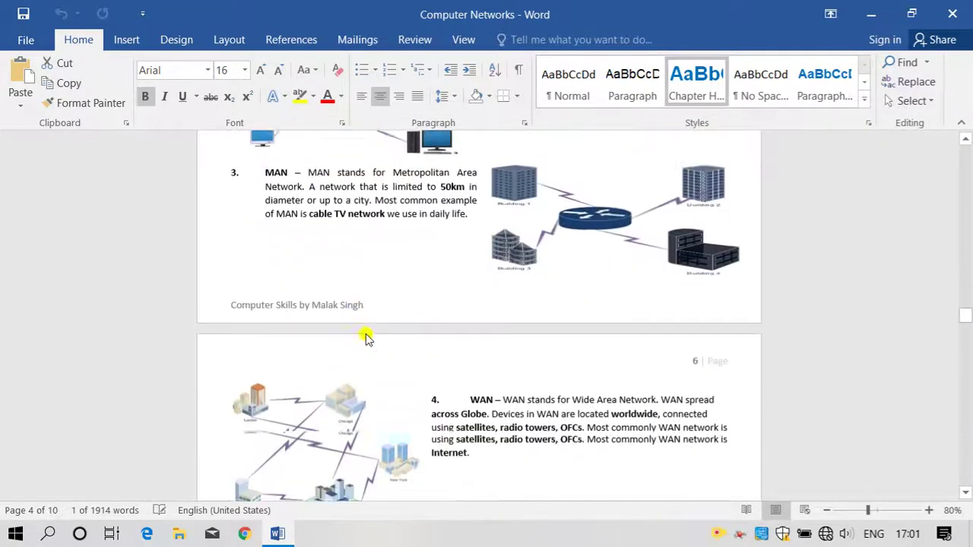
double_click(530, 405)
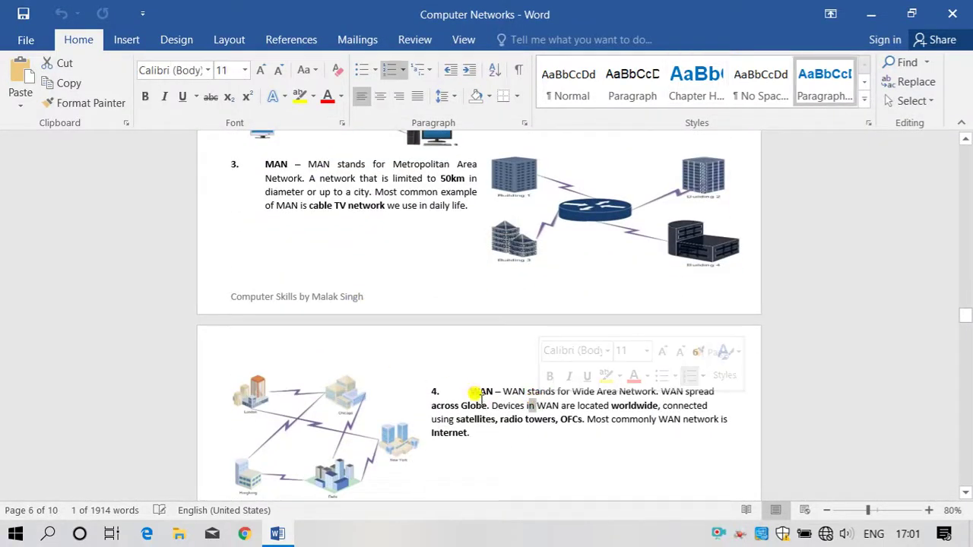
double_click(479, 391)
left_click(503, 391)
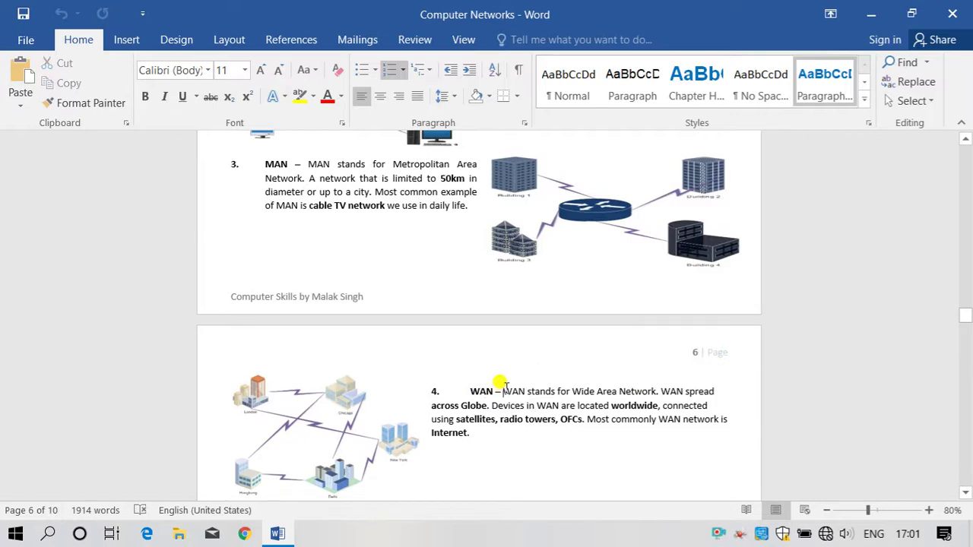
scroll(491, 385, "down", 5)
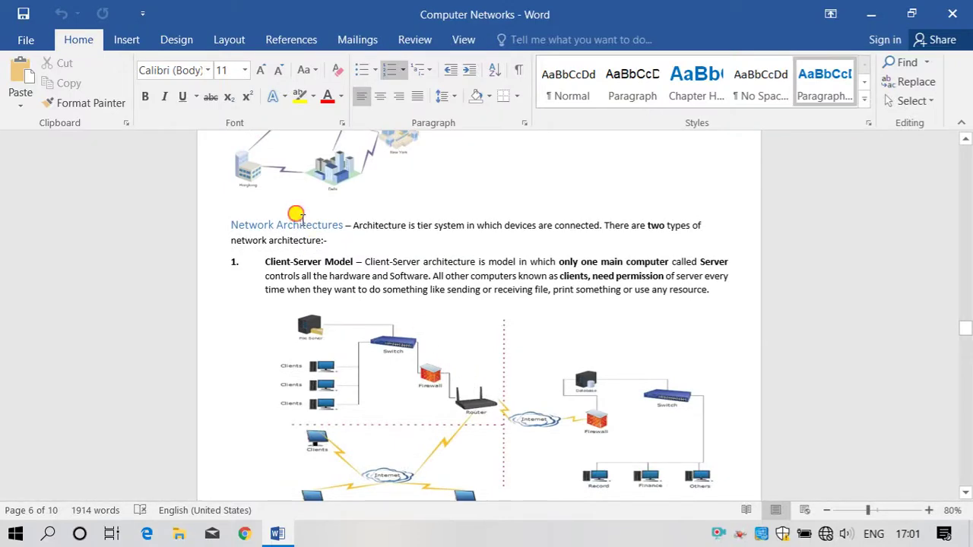
left_click_drag(302, 225, 343, 225)
left_click(399, 243)
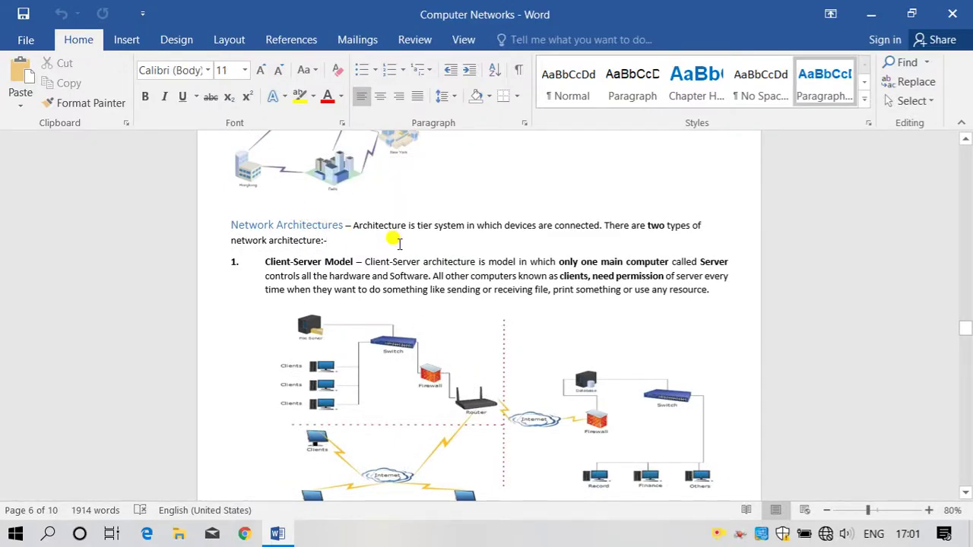
- Insert an Automatic Table 1 table of contents at the start of the blank page 2
scroll(377, 246, "up", 10)
scroll(374, 244, "up", 15)
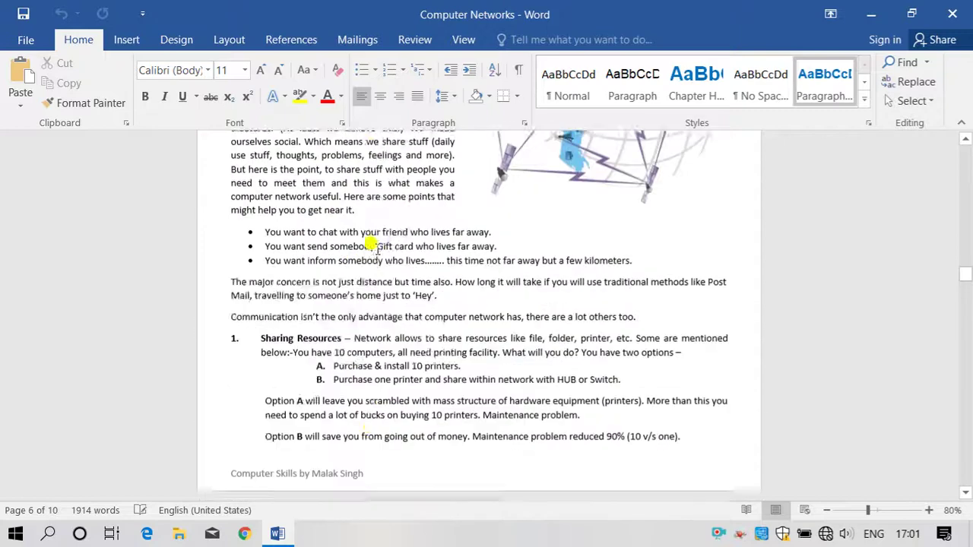
scroll(374, 246, "up", 15)
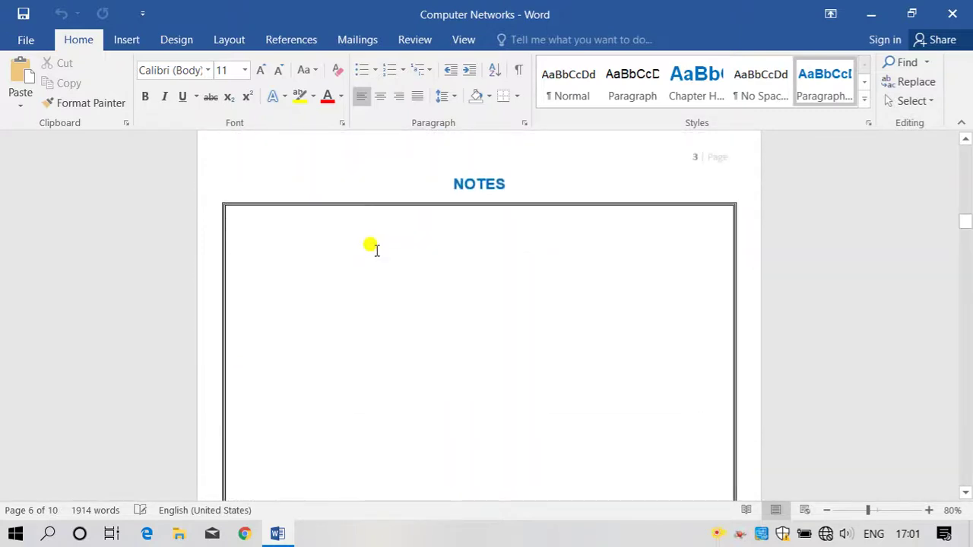
scroll(369, 248, "up", 15)
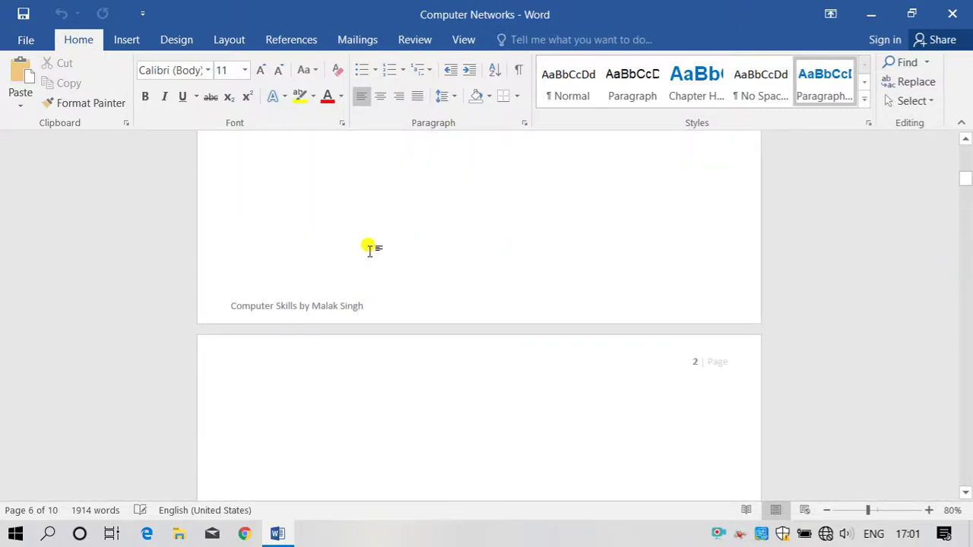
scroll(370, 248, "down", 10)
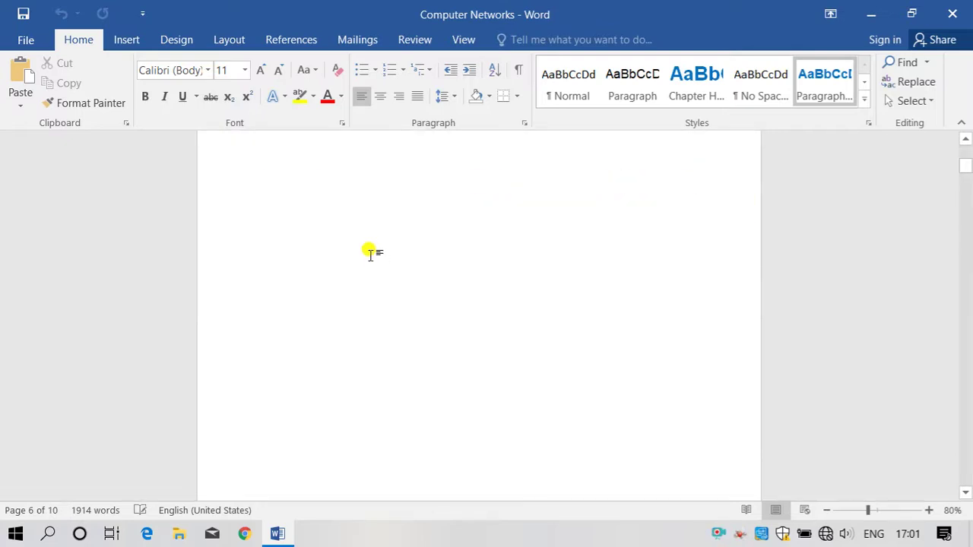
left_click(388, 385)
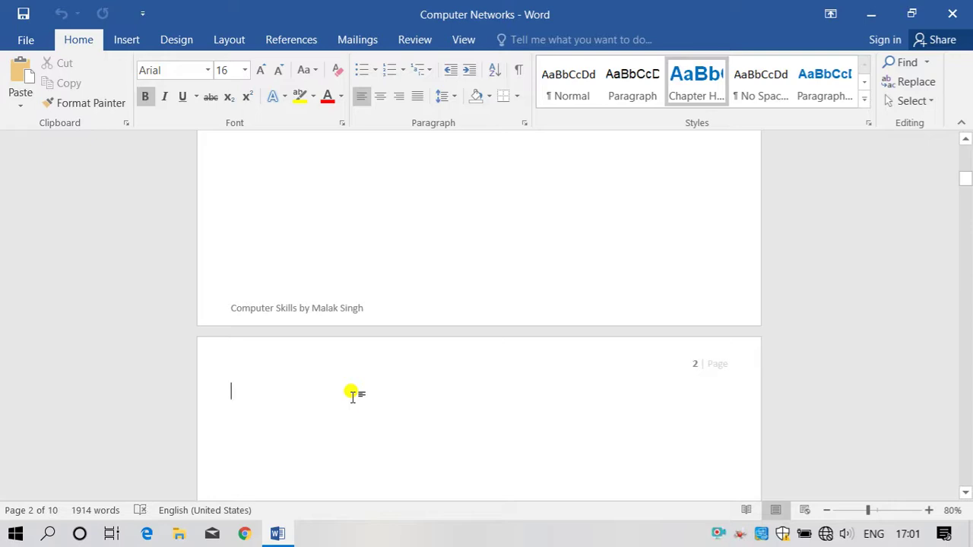
scroll(348, 393, "down", 5)
scroll(515, 373, "down", 2)
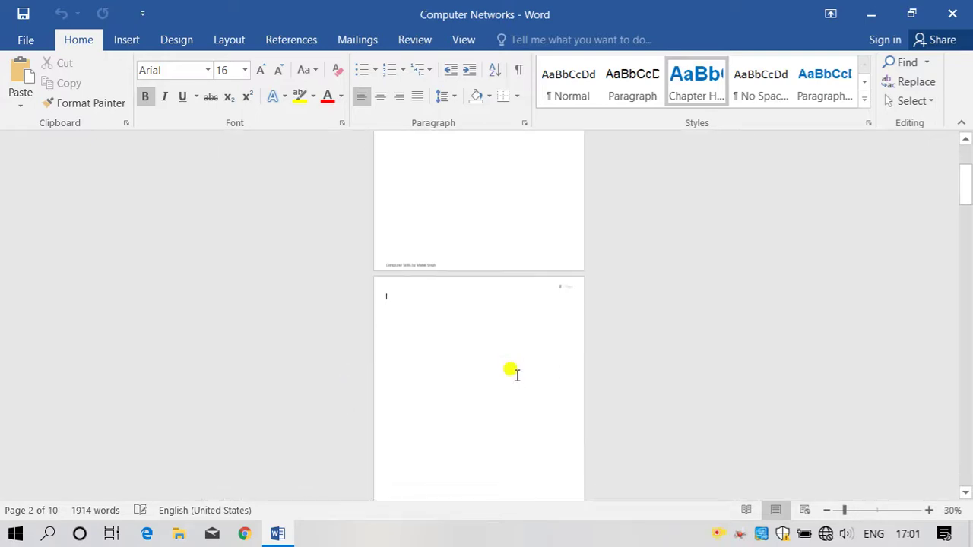
scroll(515, 371, "up", 2)
scroll(507, 370, "up", 5)
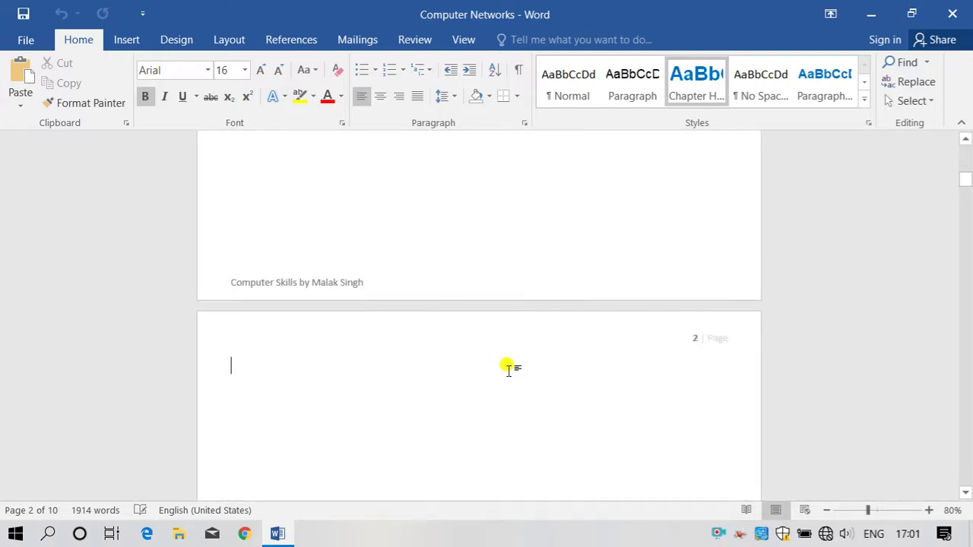
scroll(279, 395, "down", 2)
scroll(280, 396, "up", 1)
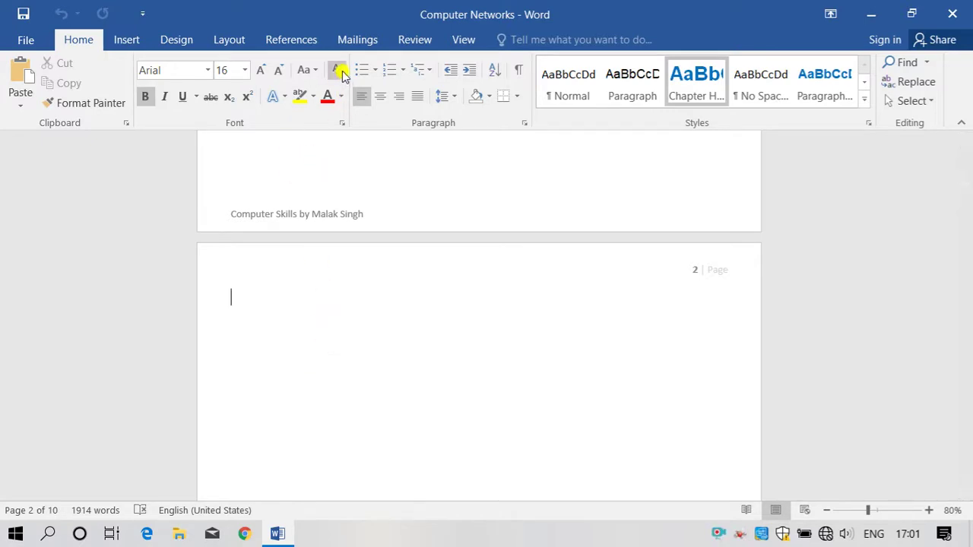
left_click(278, 45)
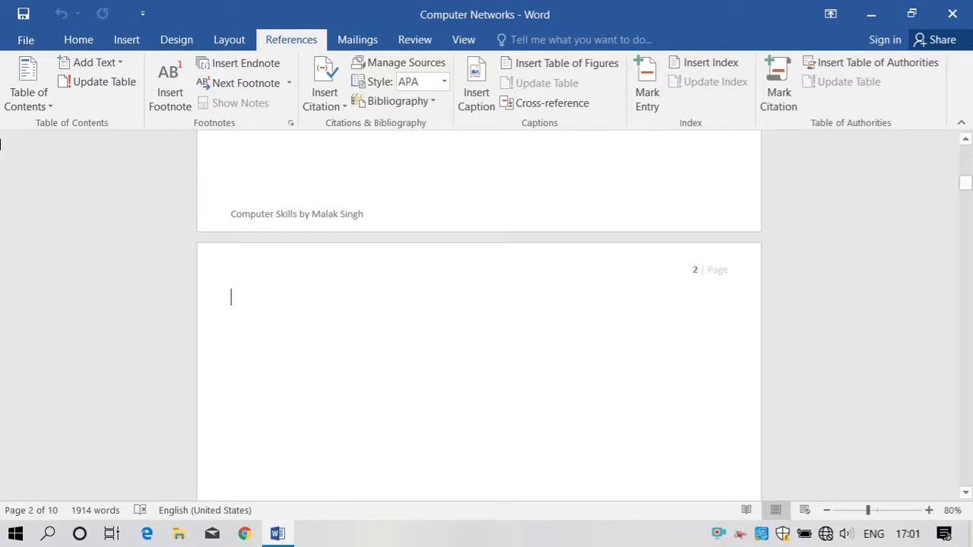
left_click(14, 93)
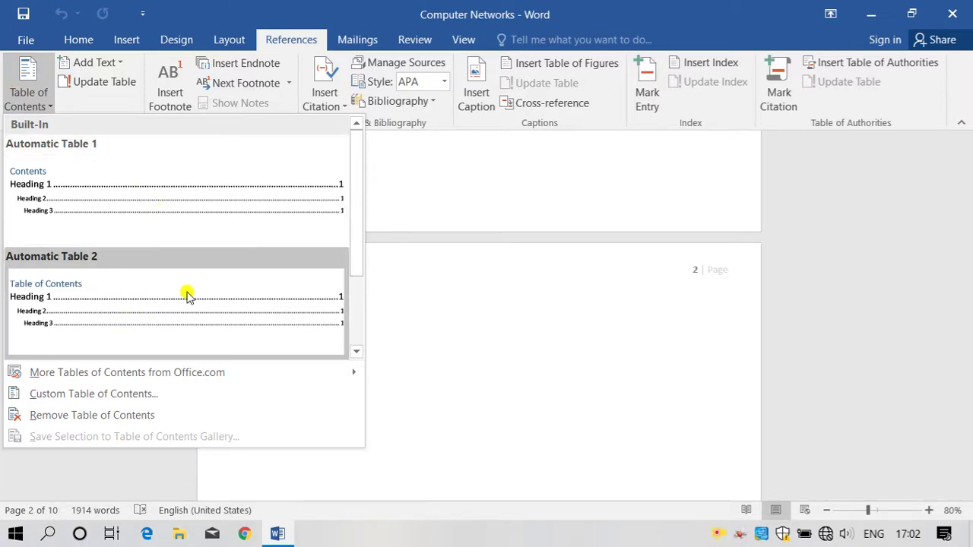
left_click(183, 185)
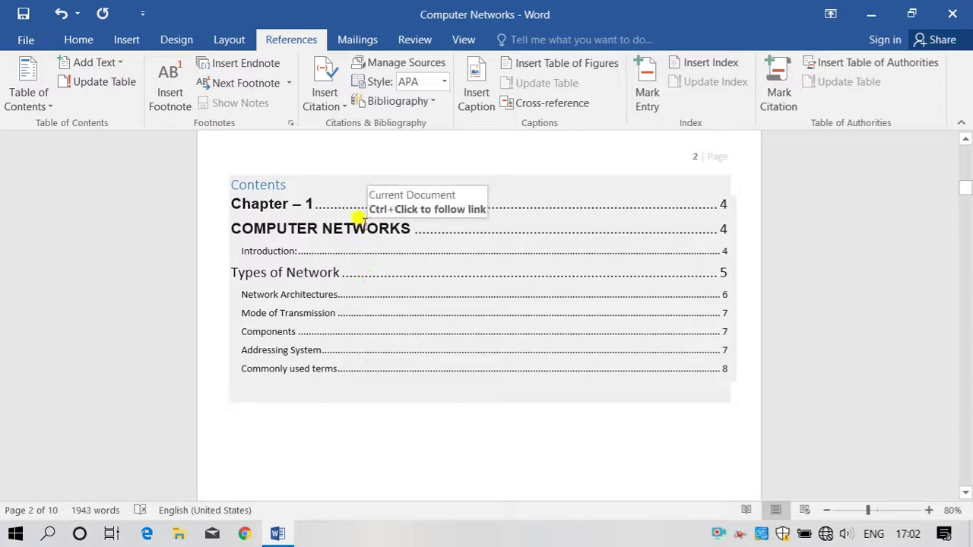
- Compare the Chapter – 1 and COMPUTER NETWORKS entries in the table of contents with the chapter title lines on page 4
left_click(363, 228)
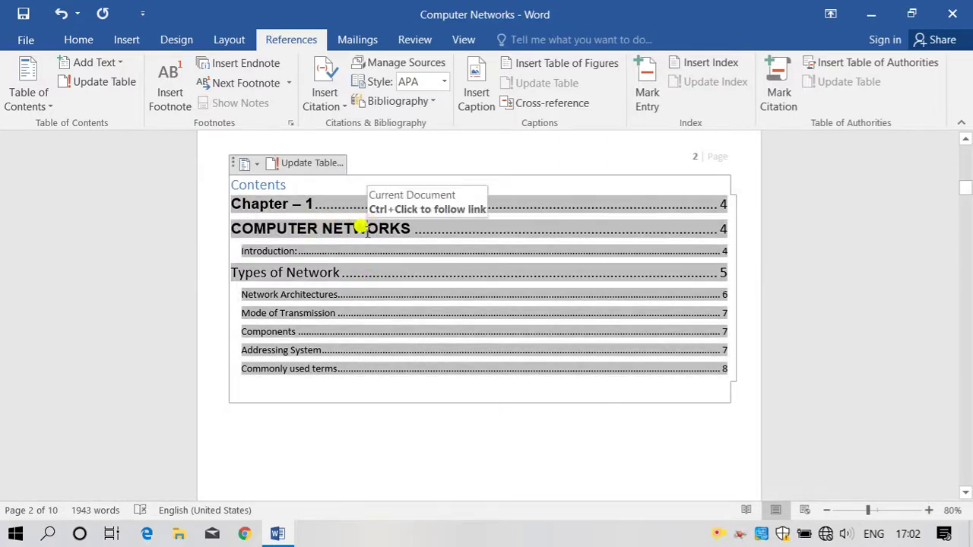
left_click(304, 203)
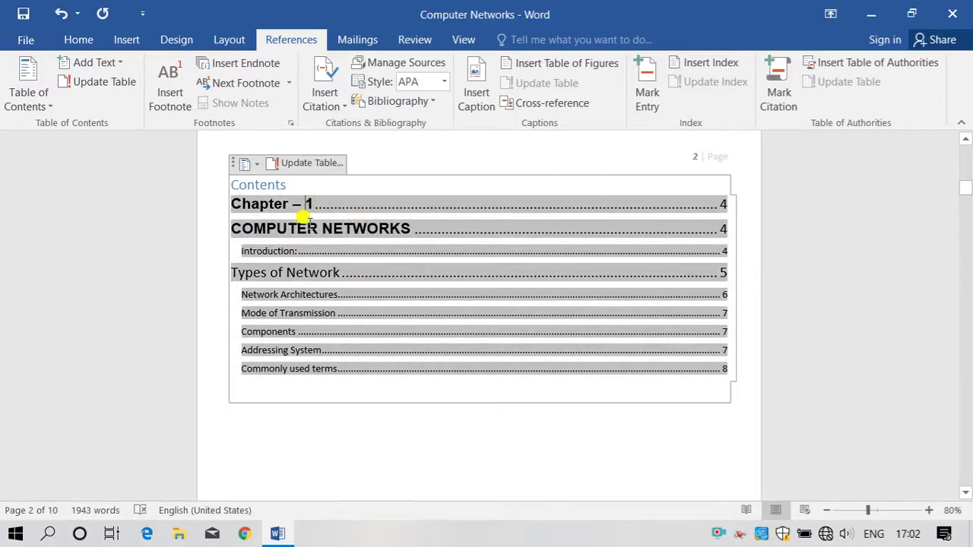
scroll(333, 208, "down", 5)
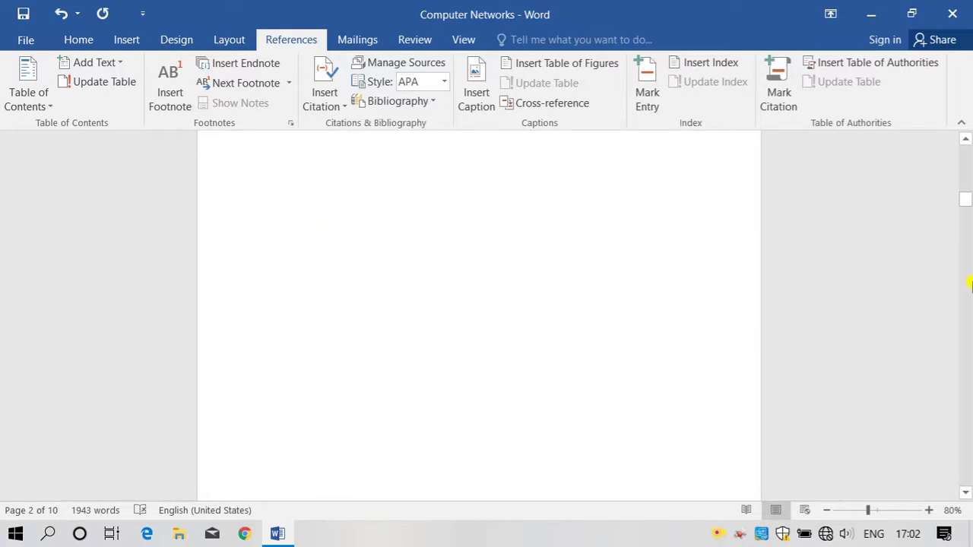
scroll(682, 428, "down", 10)
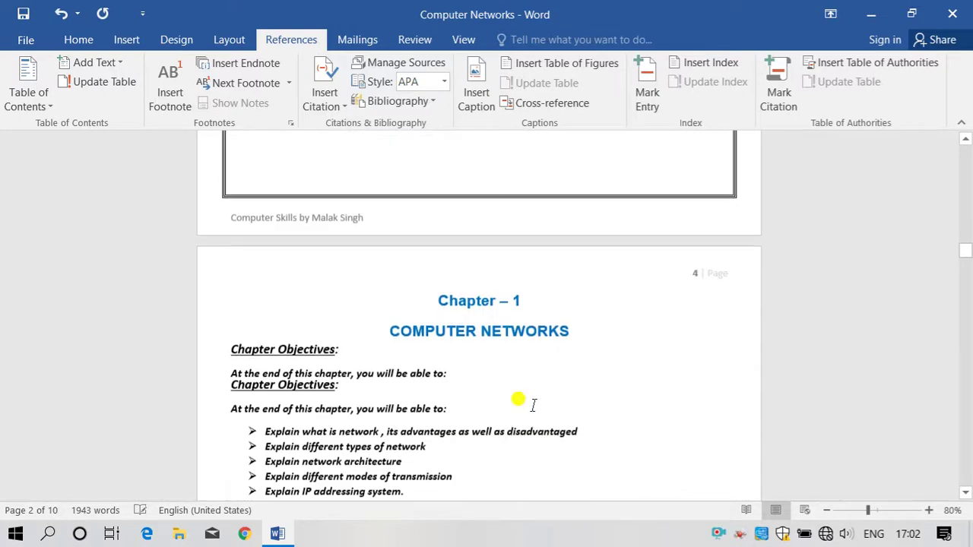
left_click_drag(514, 282, 447, 257)
left_click(450, 264)
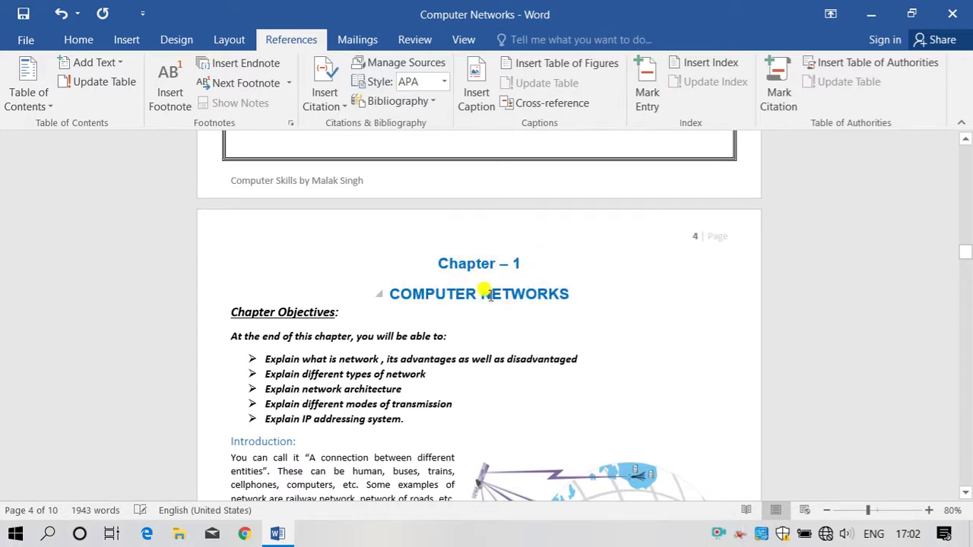
- Examine the levels of the Introduction, Types of Network and remaining topic entries in the table of contents on page 2
scroll(491, 296, "up", 12)
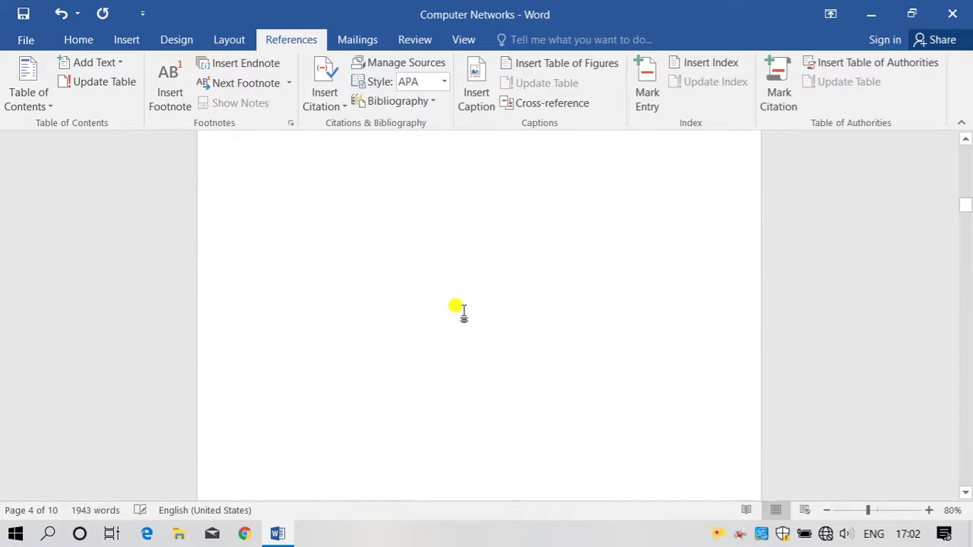
scroll(460, 310, "down", 5)
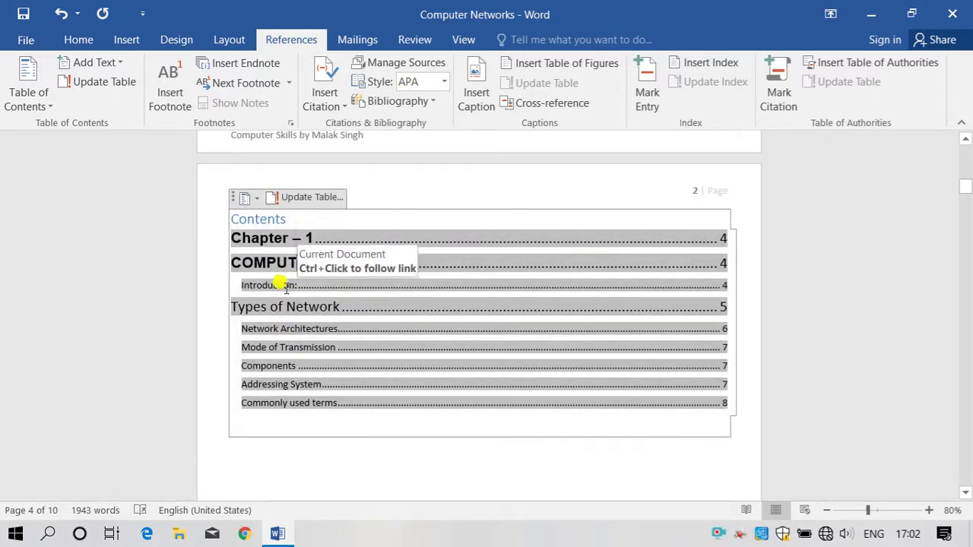
left_click_drag(278, 304, 303, 299)
left_click(308, 300)
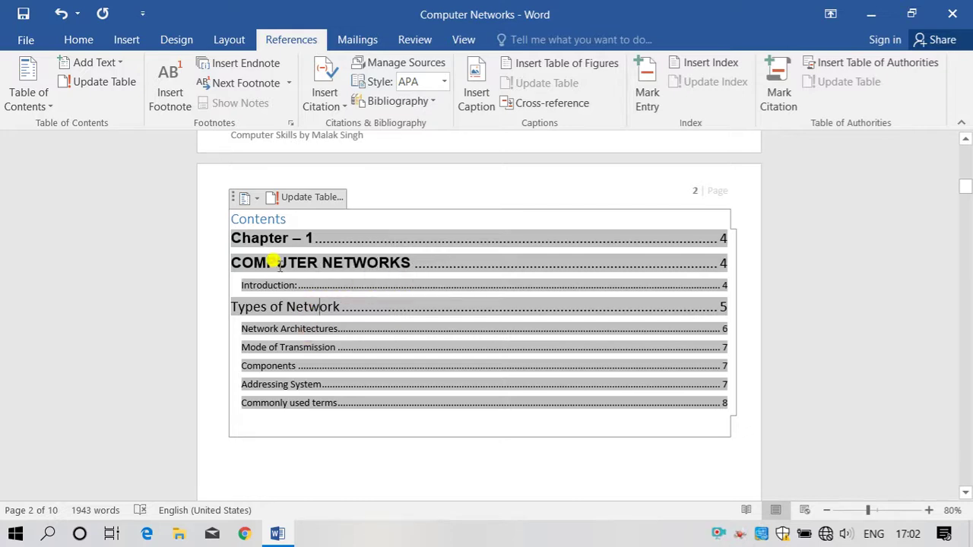
left_click_drag(263, 286, 273, 288)
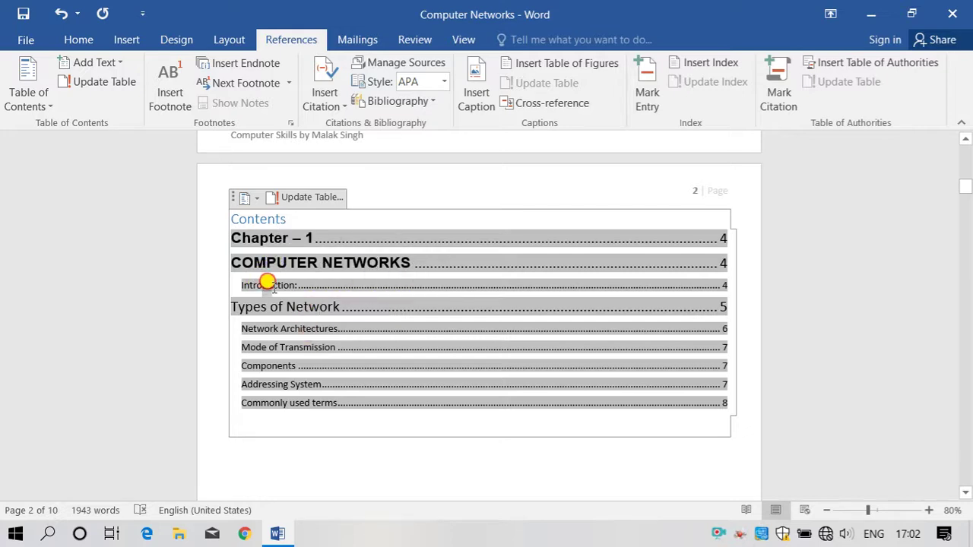
left_click_drag(295, 357, 309, 391)
left_click(311, 359)
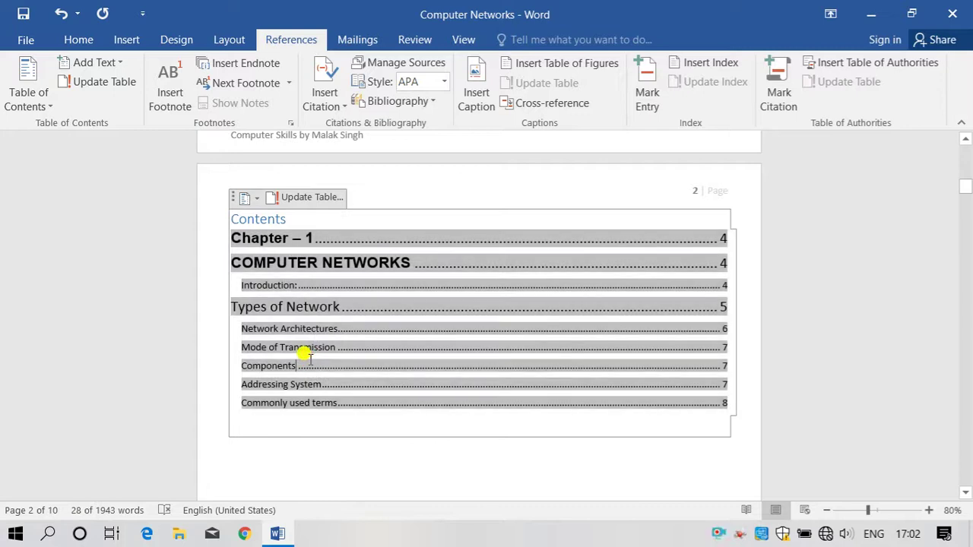
- Apply the Heading 2 style to the Types of Network heading on page 5
left_click(426, 459)
scroll(422, 441, "down", 8)
scroll(397, 367, "down", 15)
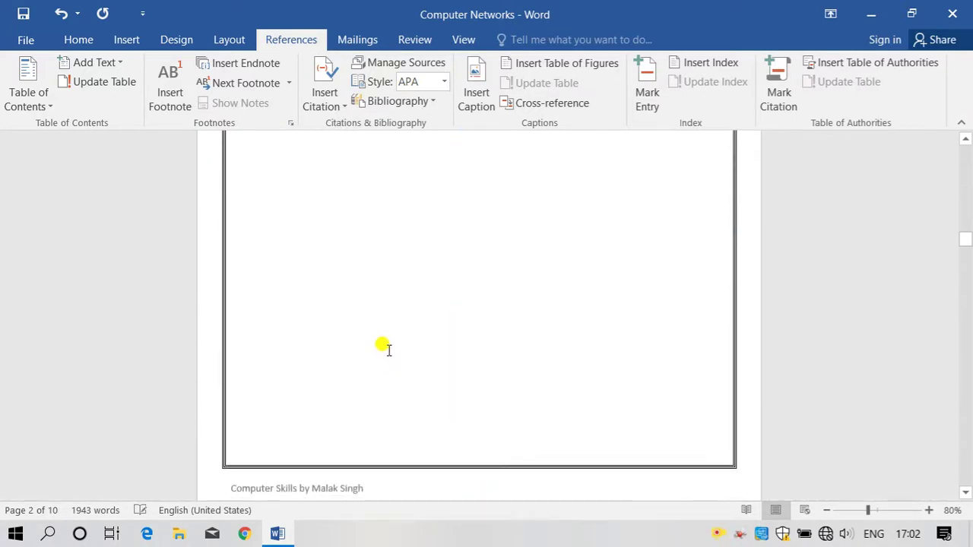
scroll(386, 352, "down", 15)
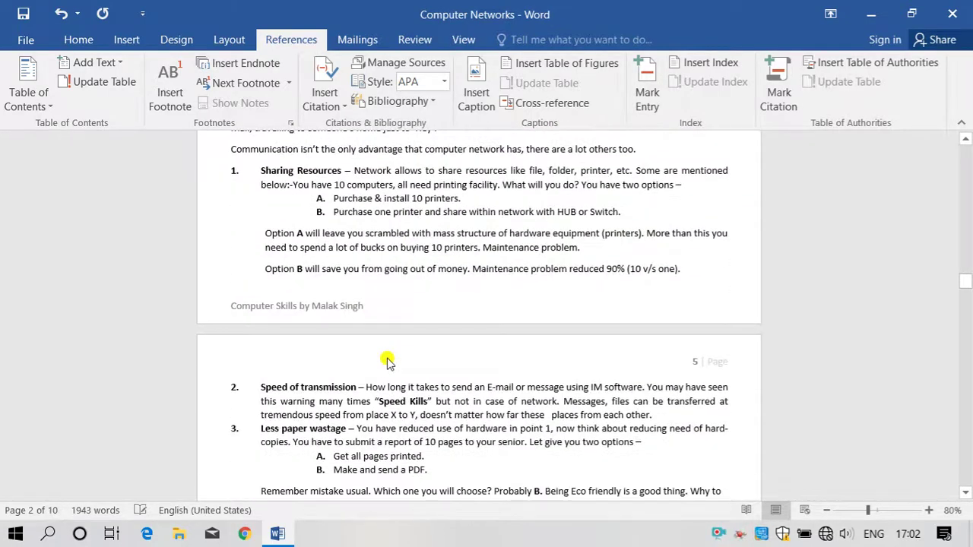
scroll(386, 352, "down", 2)
left_click_drag(319, 397, 226, 400)
left_click(201, 384)
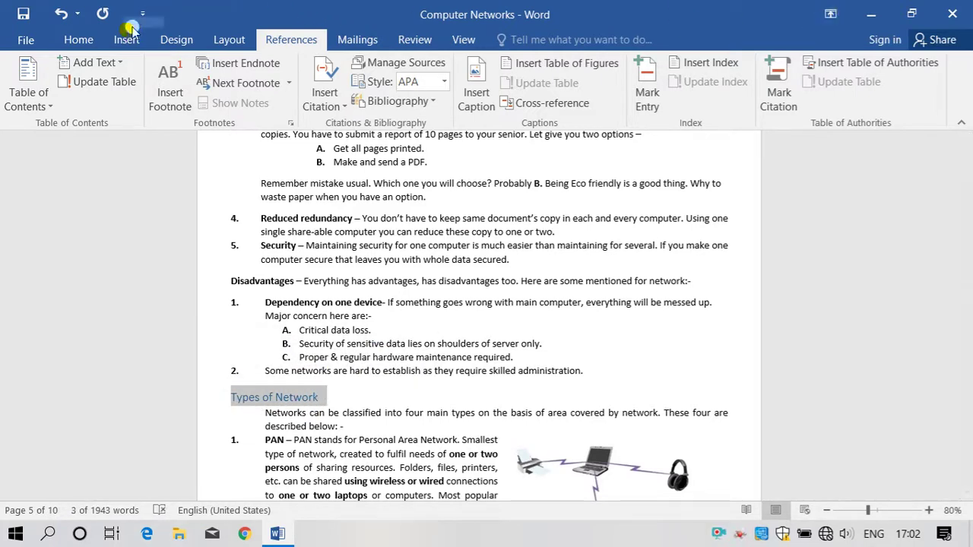
left_click(89, 39)
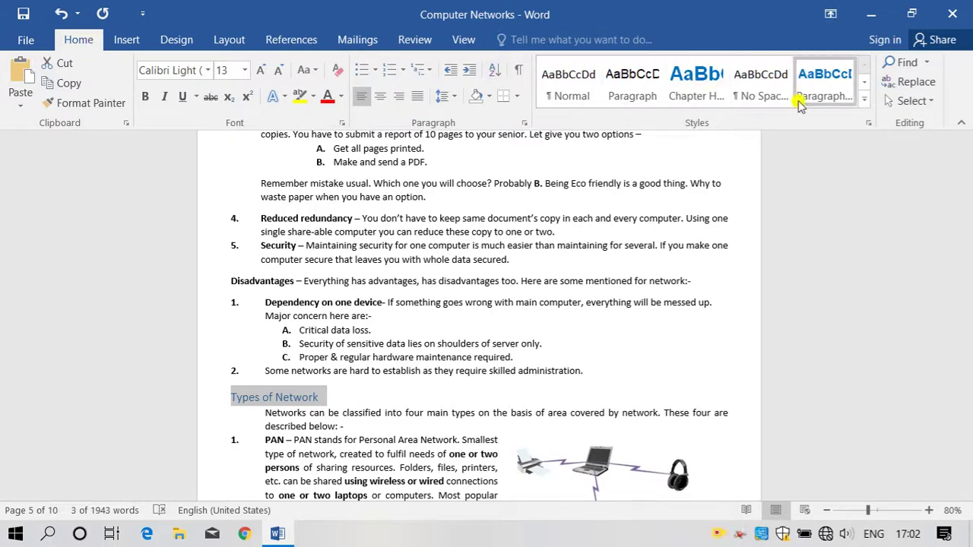
left_click(865, 102)
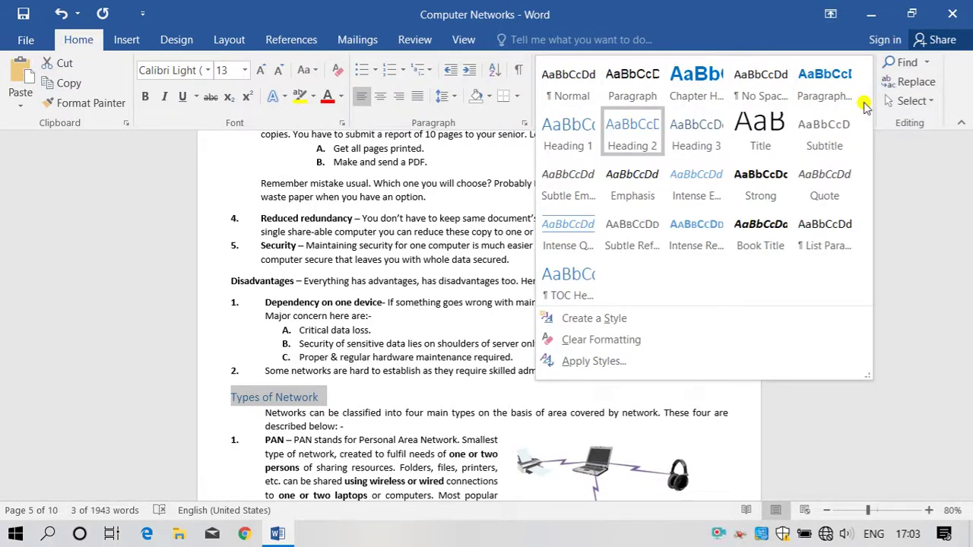
left_click(624, 126)
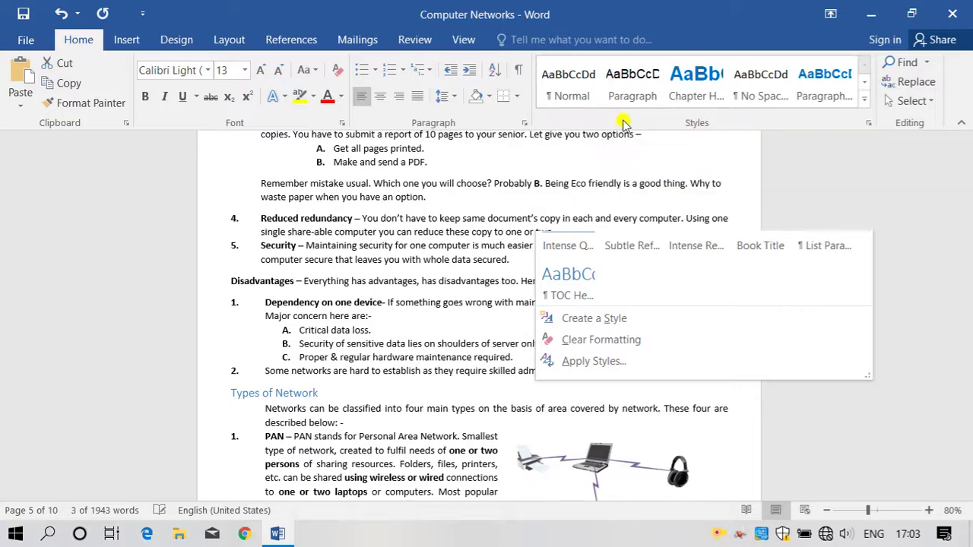
- Check which style is applied to the Introduction heading on page 4
left_click(493, 372)
scroll(497, 373, "up", 15)
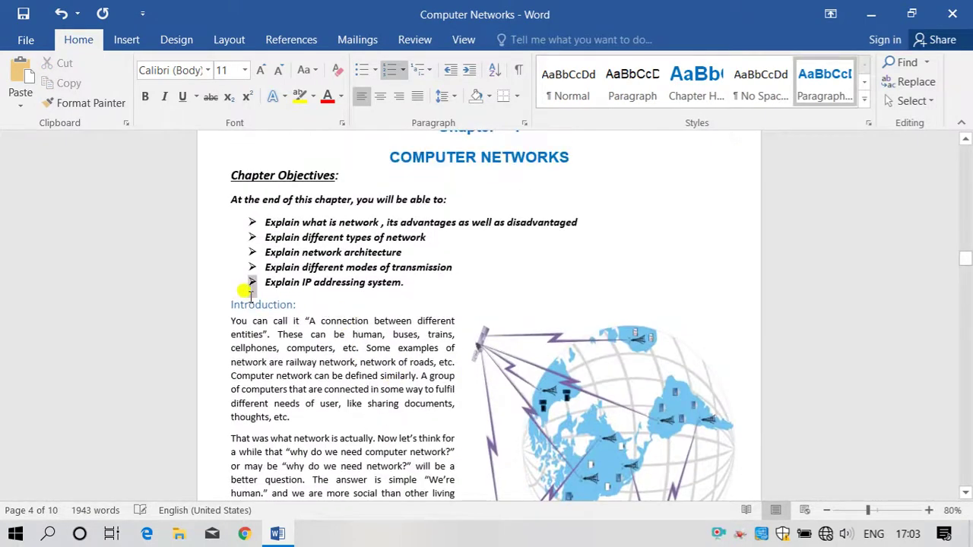
left_click(252, 284)
left_click(255, 304)
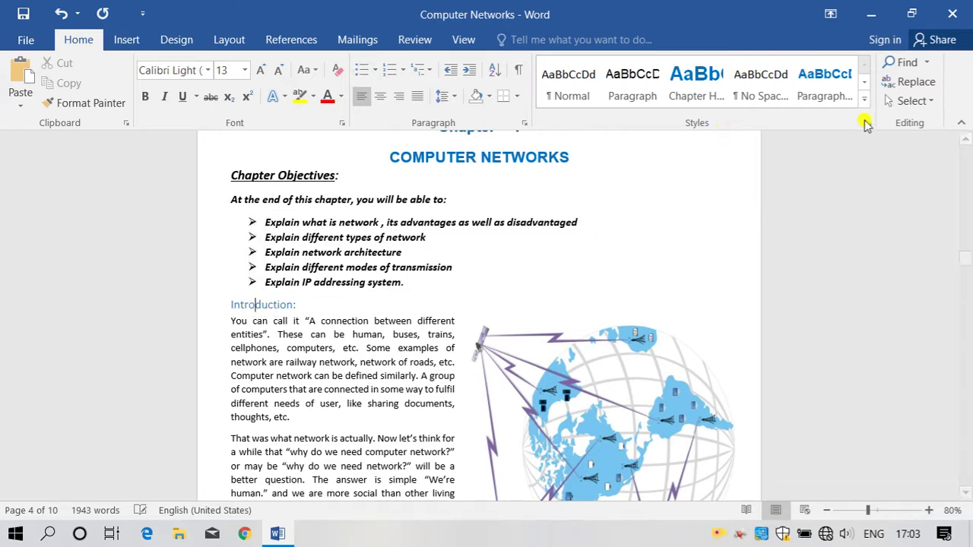
left_click(864, 99)
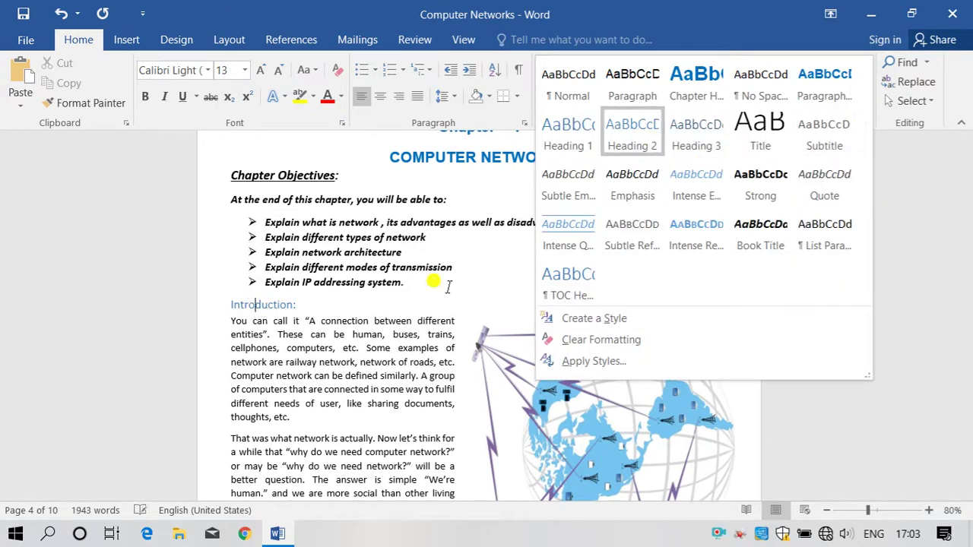
left_click(398, 321)
- Update the entire table of contents on page 2 so it picks up the changed heading style
scroll(390, 308, "up", 5)
scroll(388, 303, "up", 10)
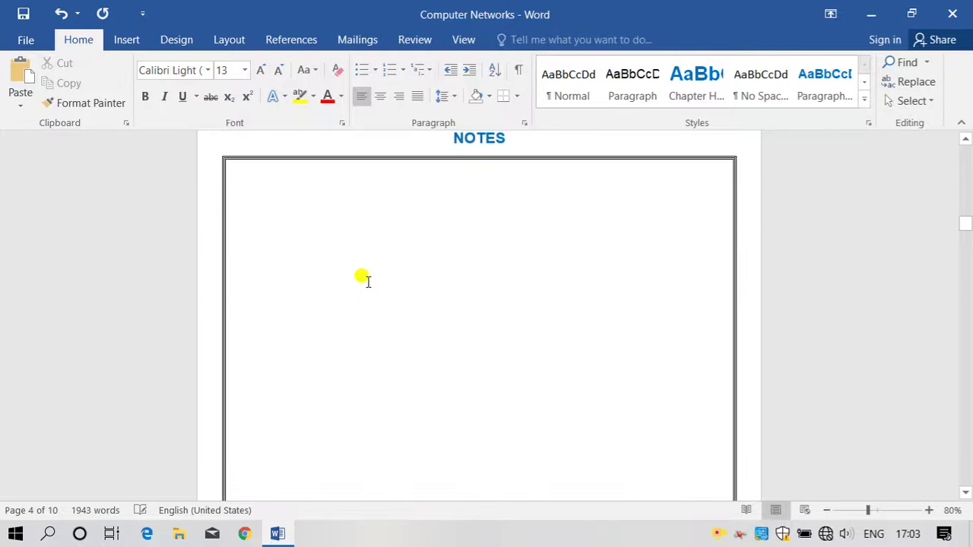
scroll(364, 281, "up", 9)
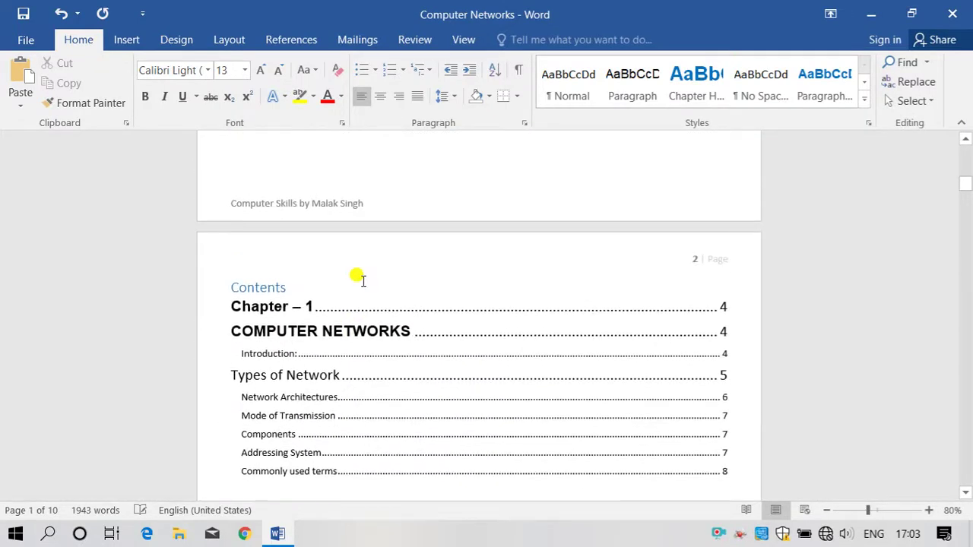
left_click(308, 301)
left_click(259, 288)
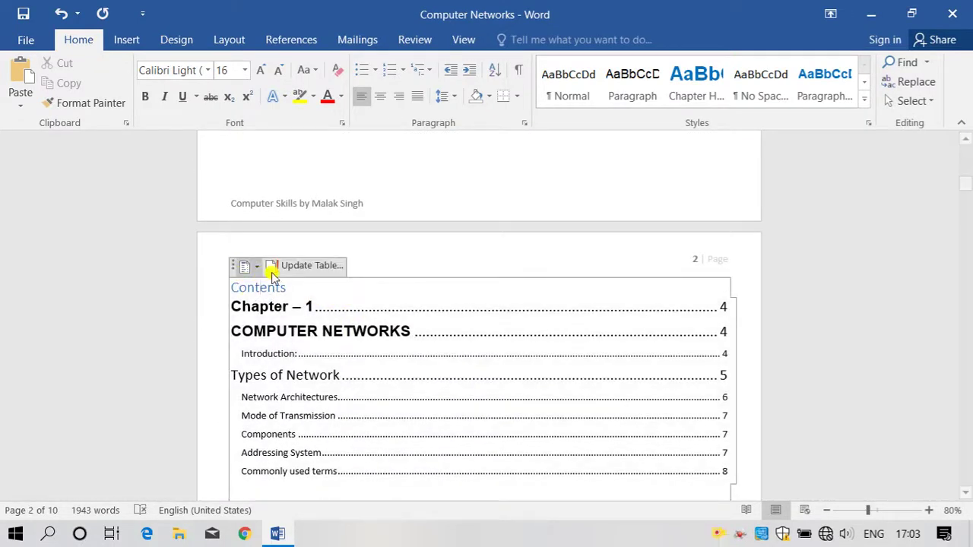
left_click(303, 267)
left_click(413, 267)
left_click(498, 295)
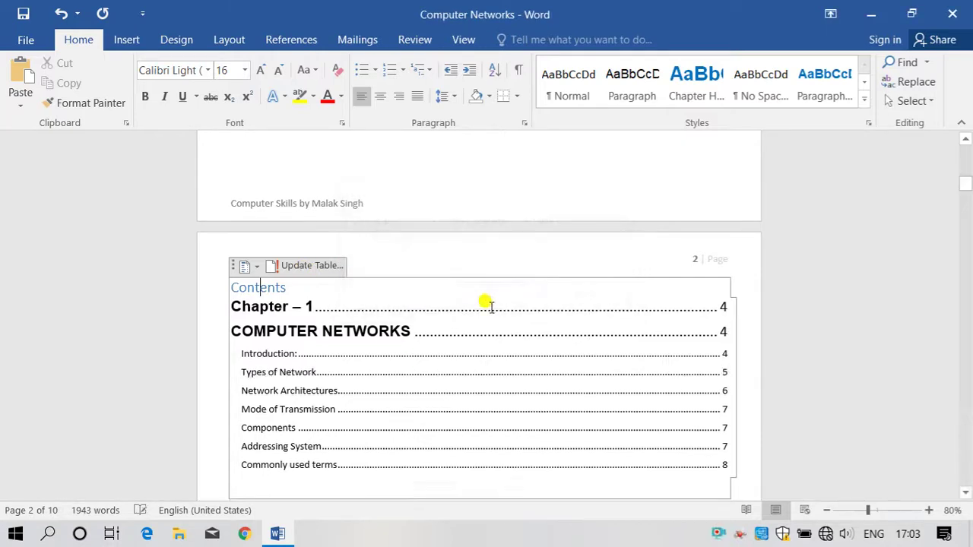
- Examine the levels and page numbers of the topic entries in the updated table of contents
left_click(282, 355)
left_click_drag(301, 371, 263, 363)
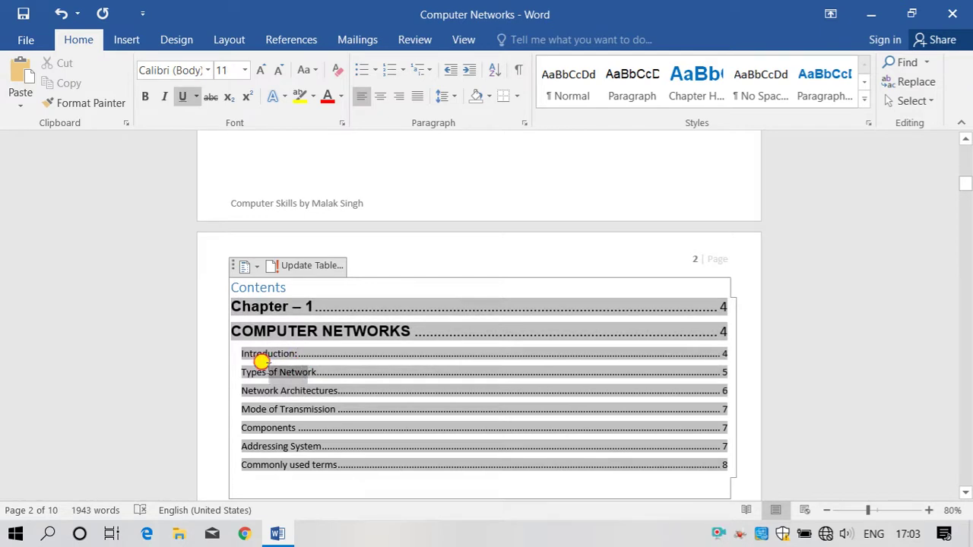
left_click(264, 390)
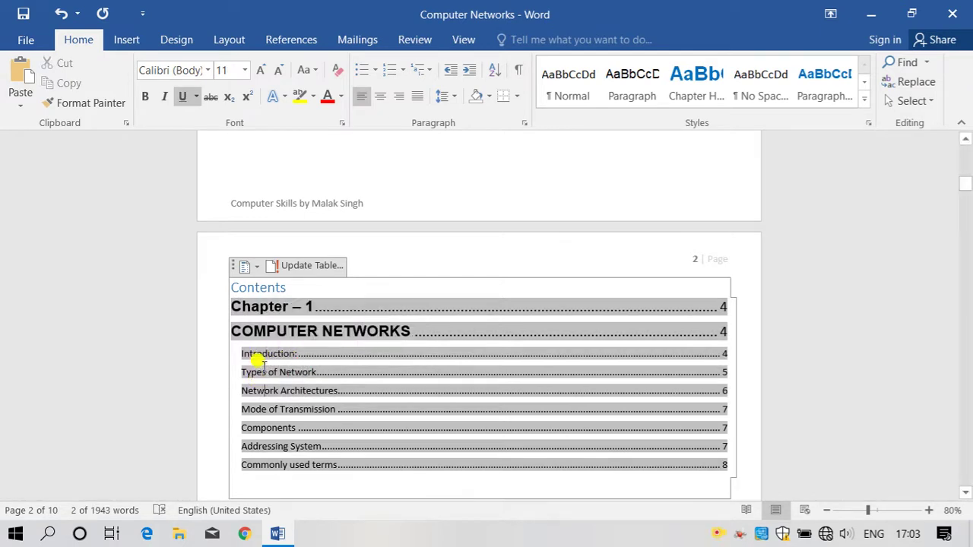
double_click(271, 364)
left_click(279, 363)
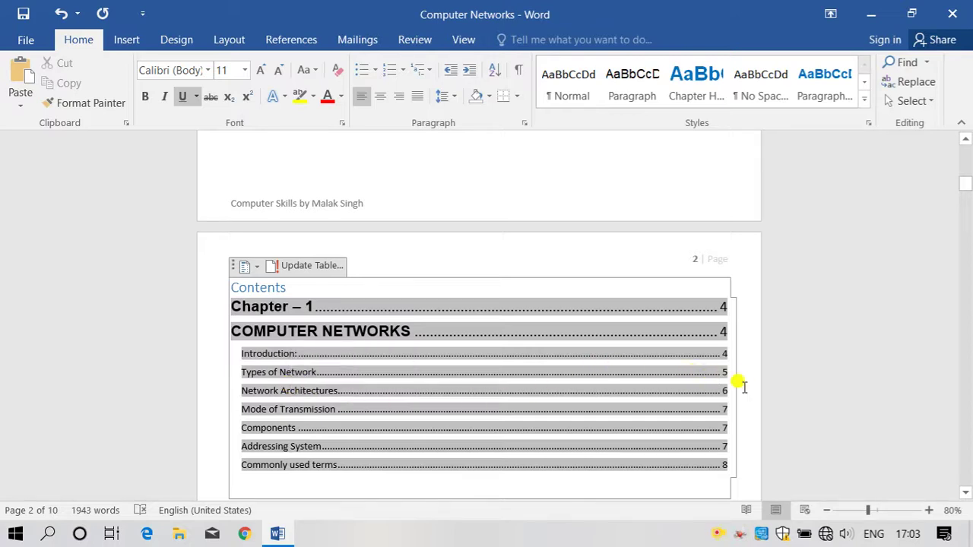
left_click(736, 487)
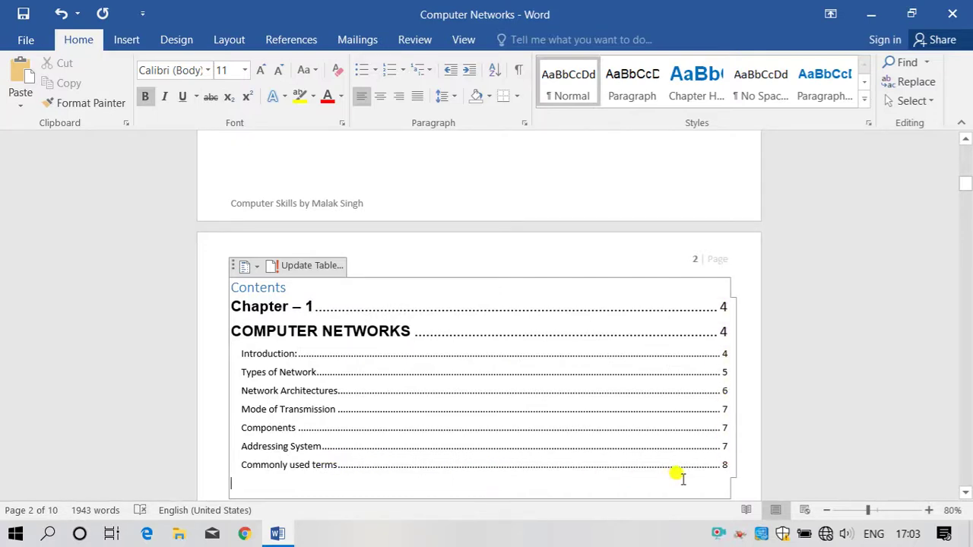
scroll(506, 413, "down", 5)
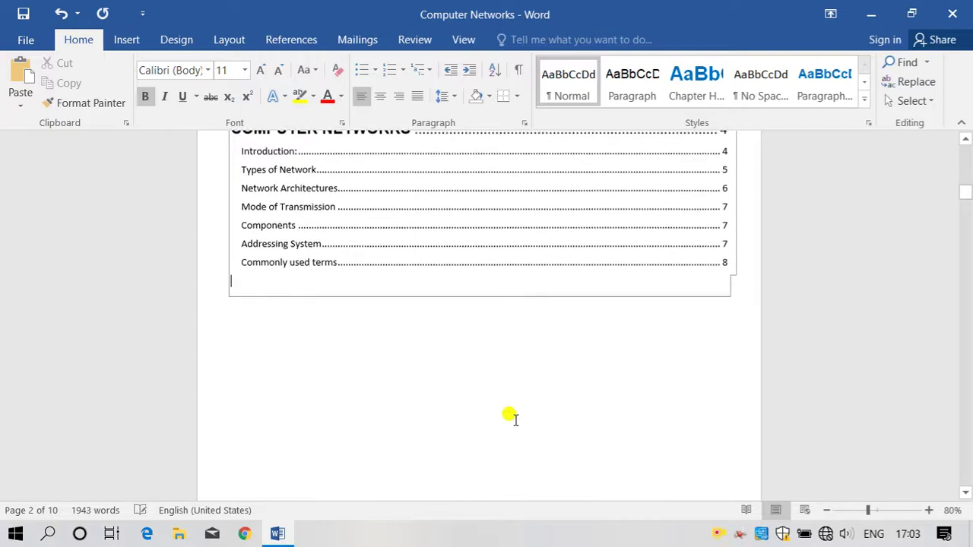
scroll(398, 345, "up", 3)
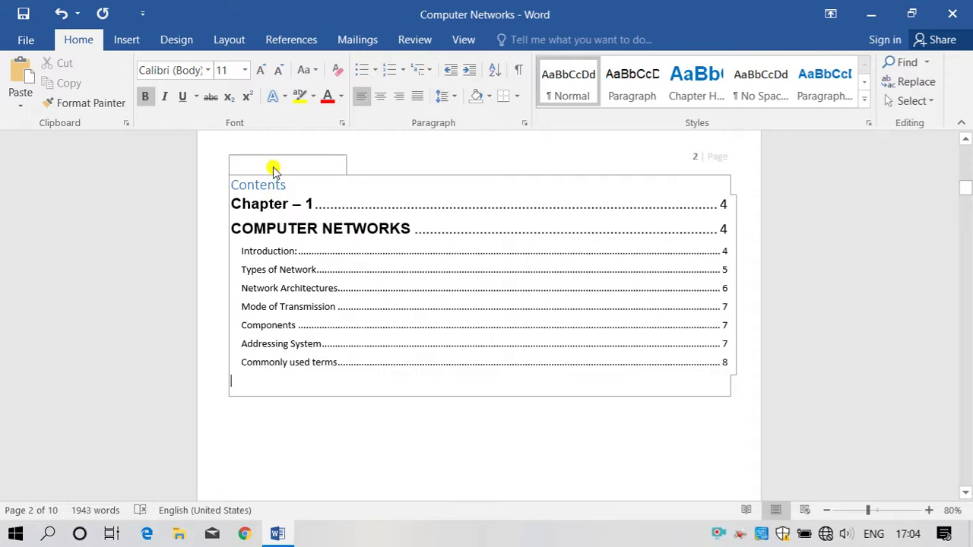
- Remove the automatic table of contents from page 2
left_click(319, 247)
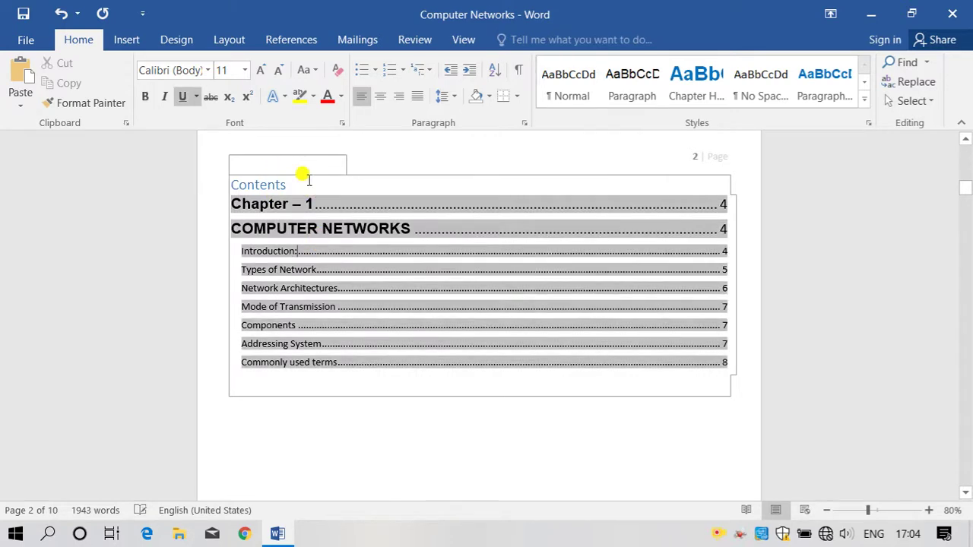
left_click(317, 269)
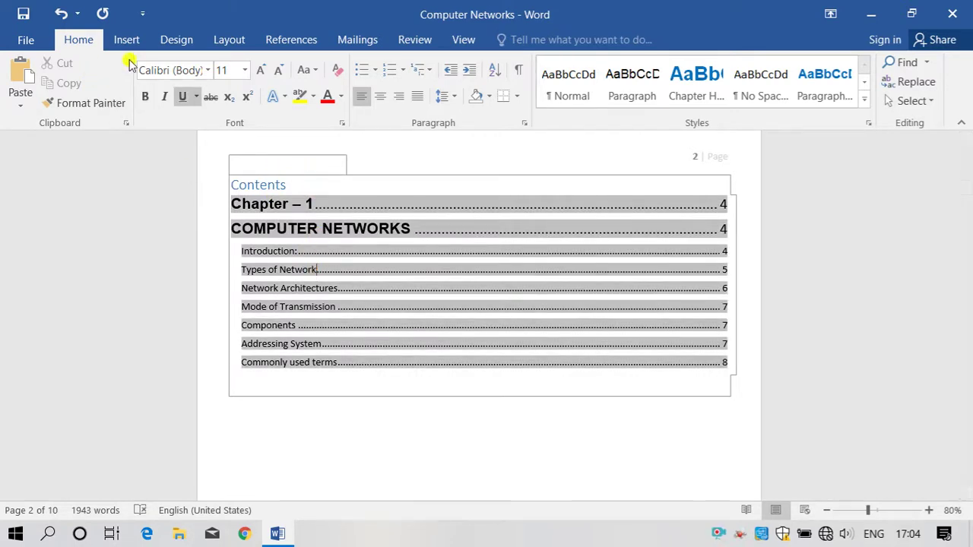
left_click(304, 38)
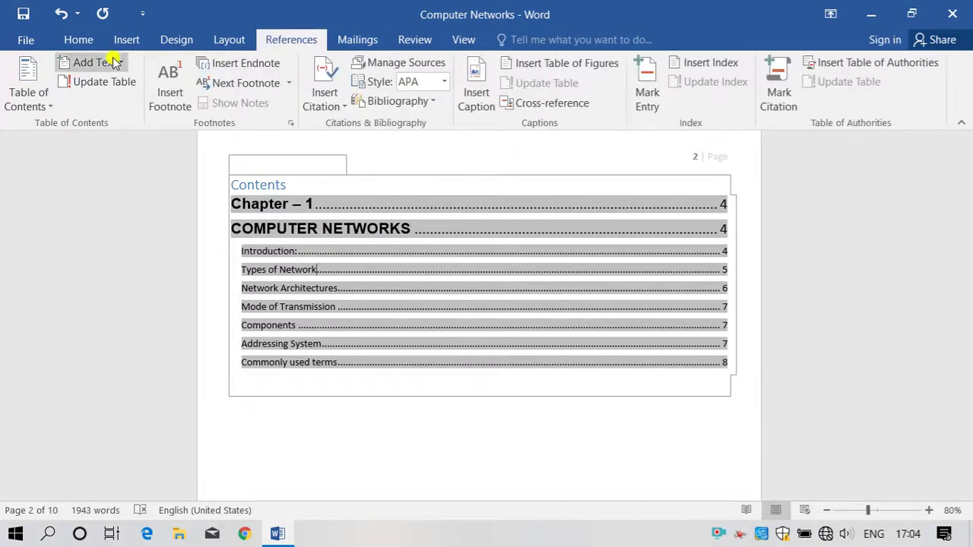
left_click(34, 93)
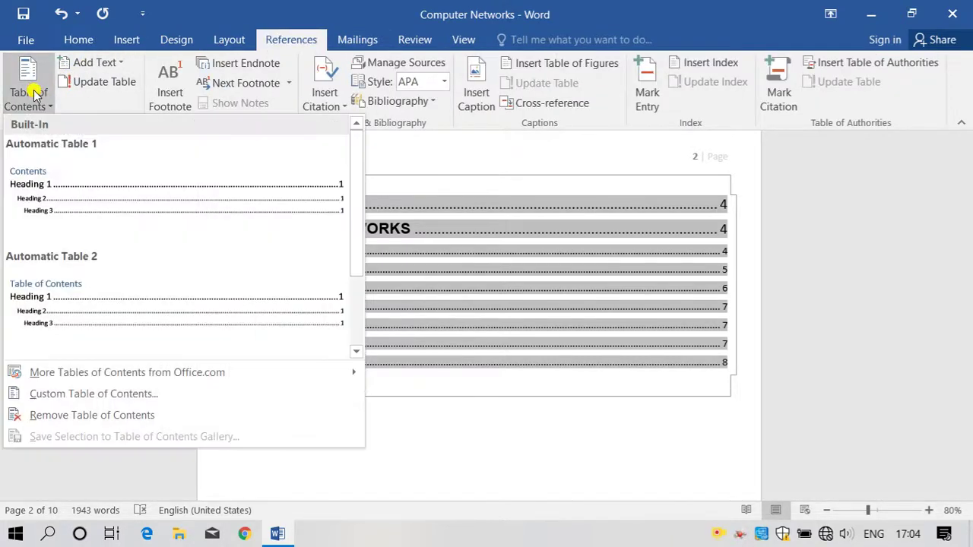
left_click(101, 416)
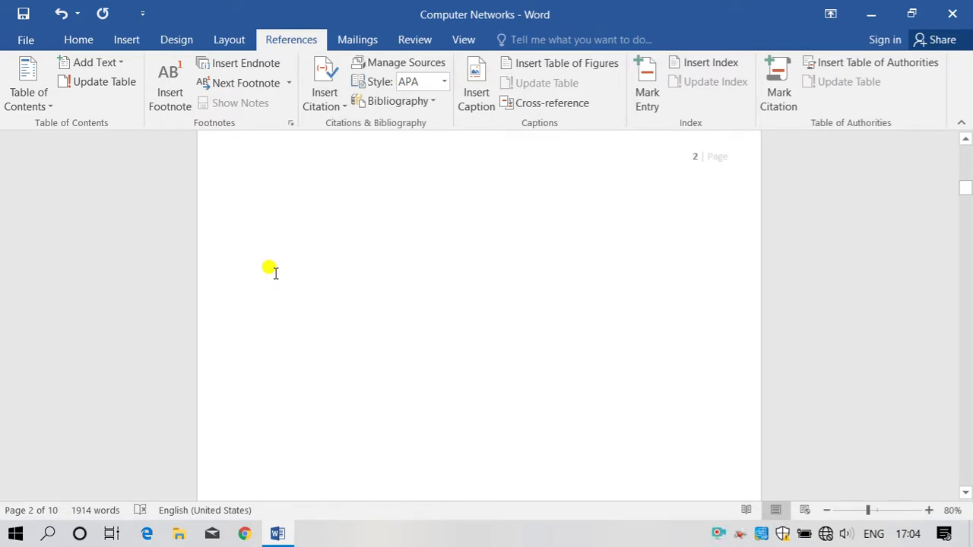
- Start a custom table of contents on the blank page 2 and set its tab leader to the solid line
scroll(273, 271, "up", 2)
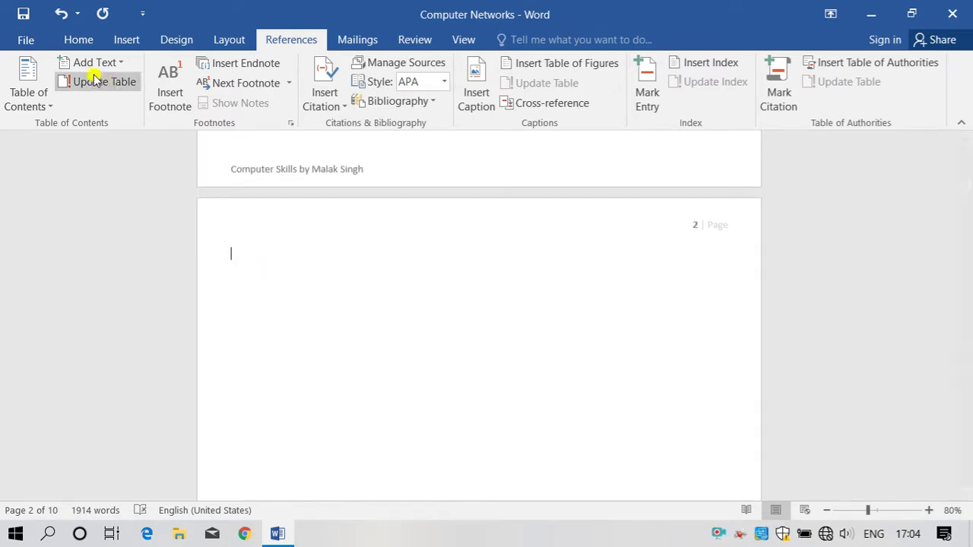
left_click(35, 93)
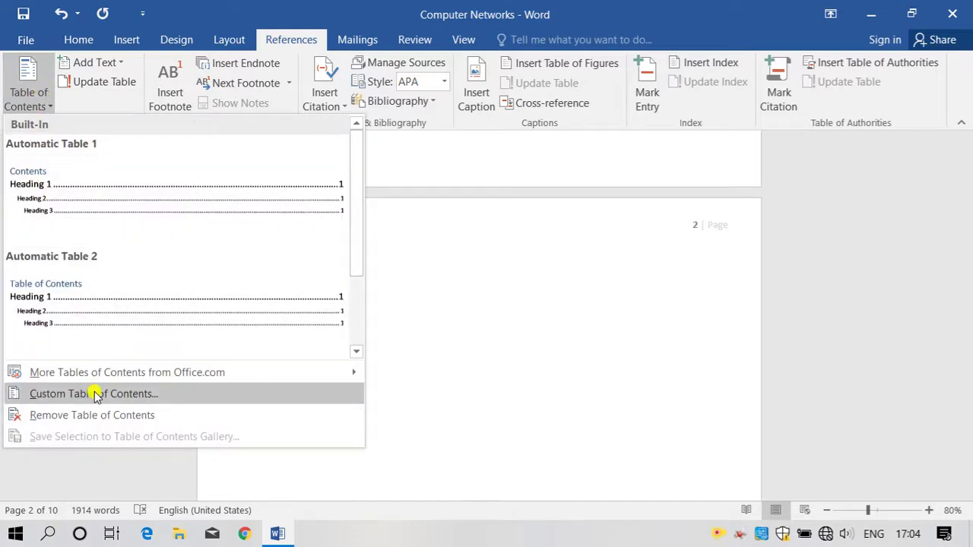
left_click(144, 396)
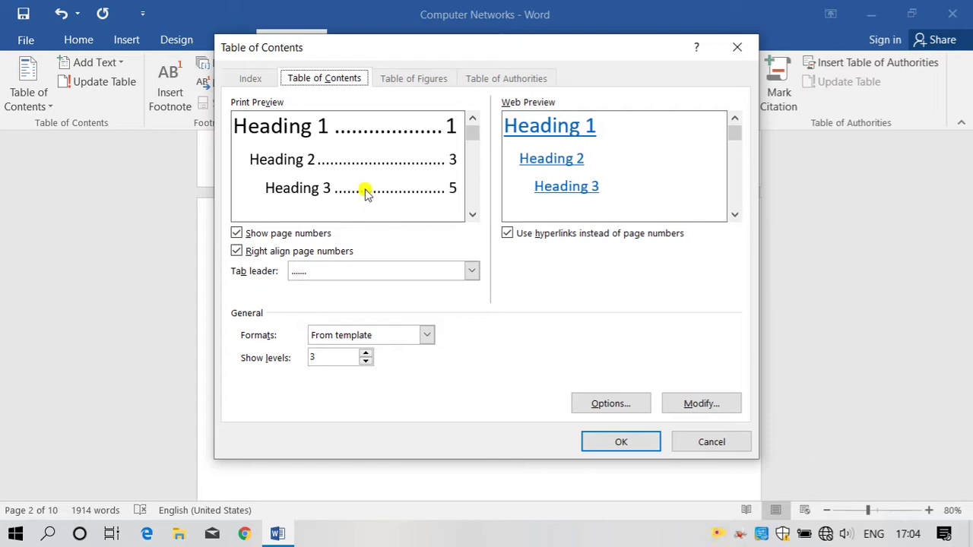
left_click_drag(538, 51, 495, 89)
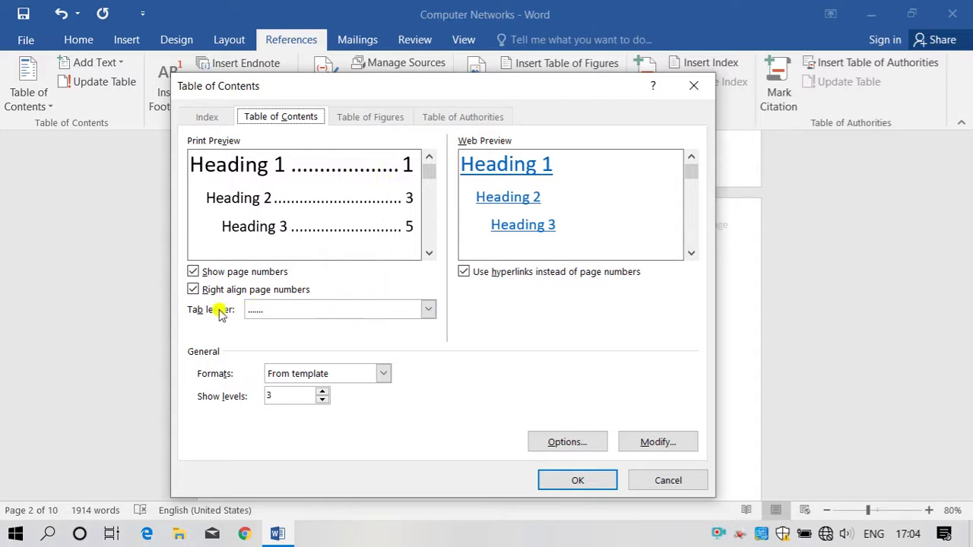
left_click(339, 311)
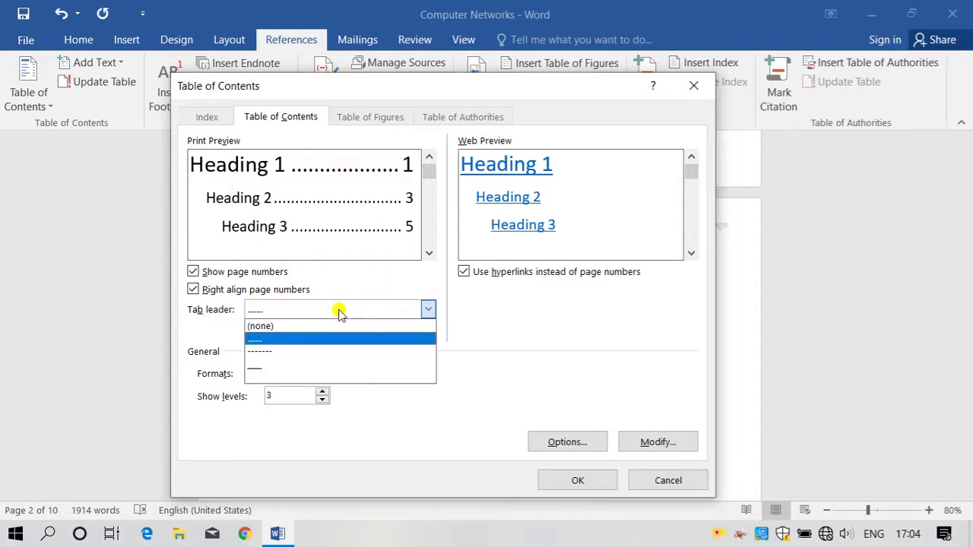
left_click(281, 355)
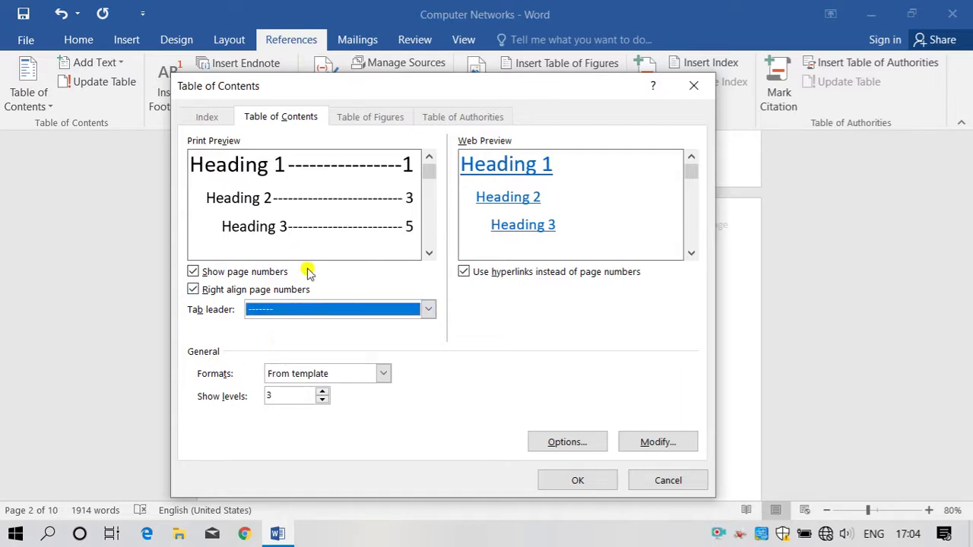
left_click(311, 310)
left_click(274, 371)
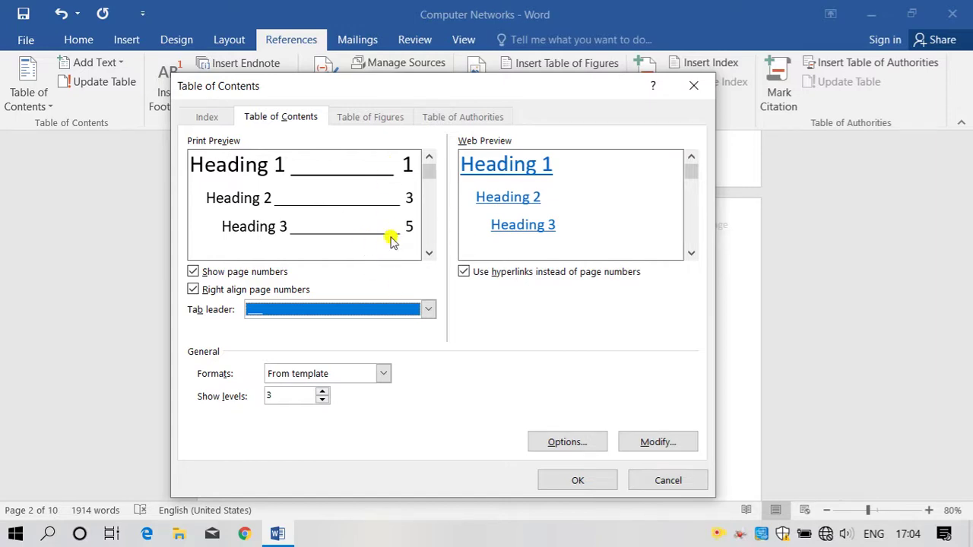
left_click(301, 397)
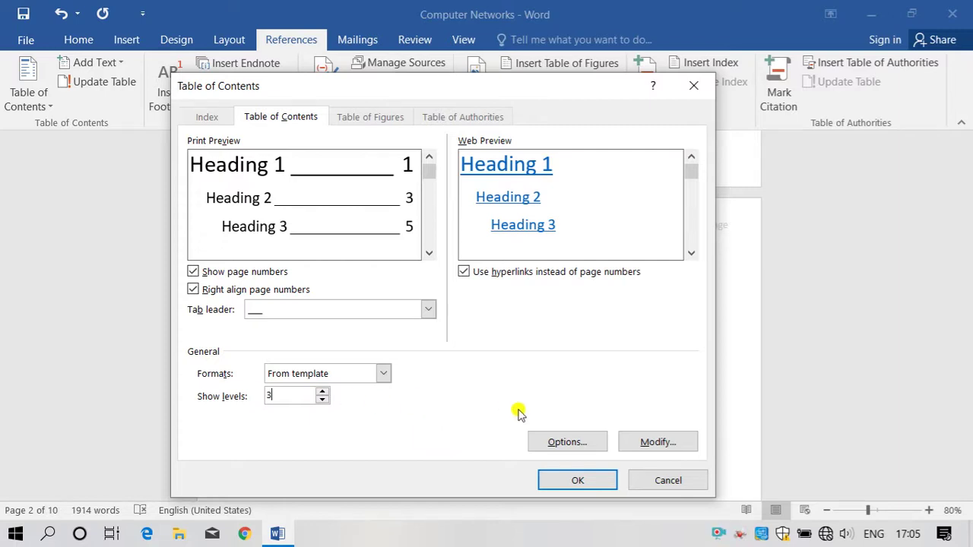
- Modify the TOC 1 entry style of the custom table of contents to use the Arial font at 14 pt
left_click(663, 447)
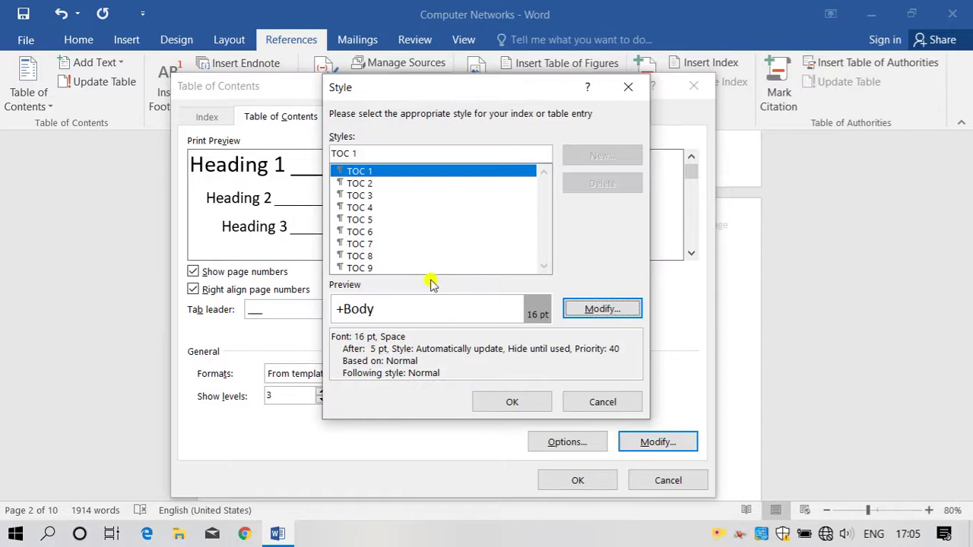
left_click(373, 173)
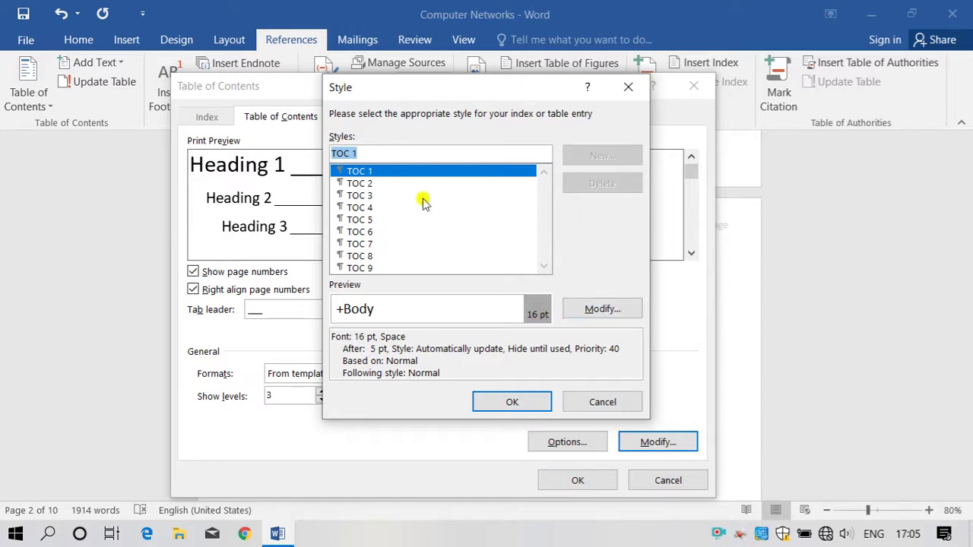
left_click(397, 184)
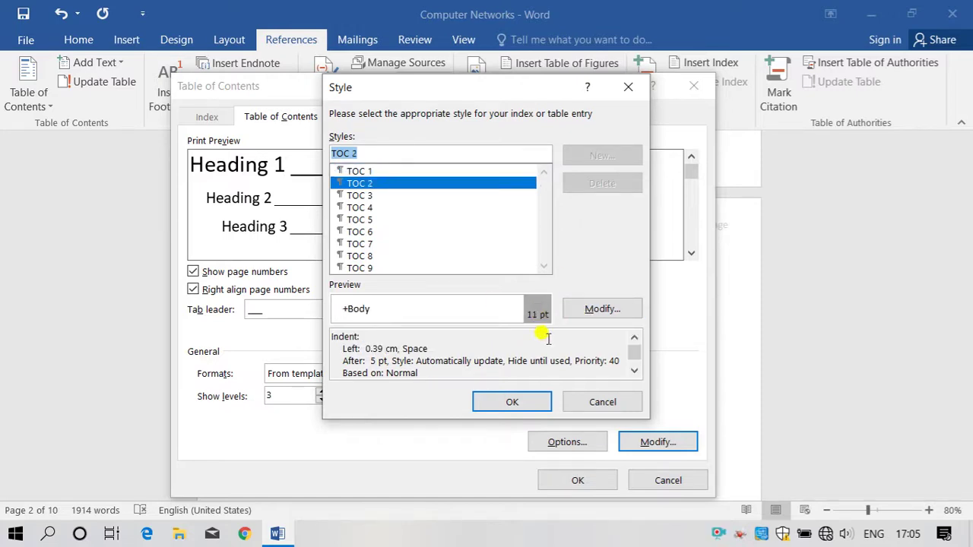
left_click(447, 172)
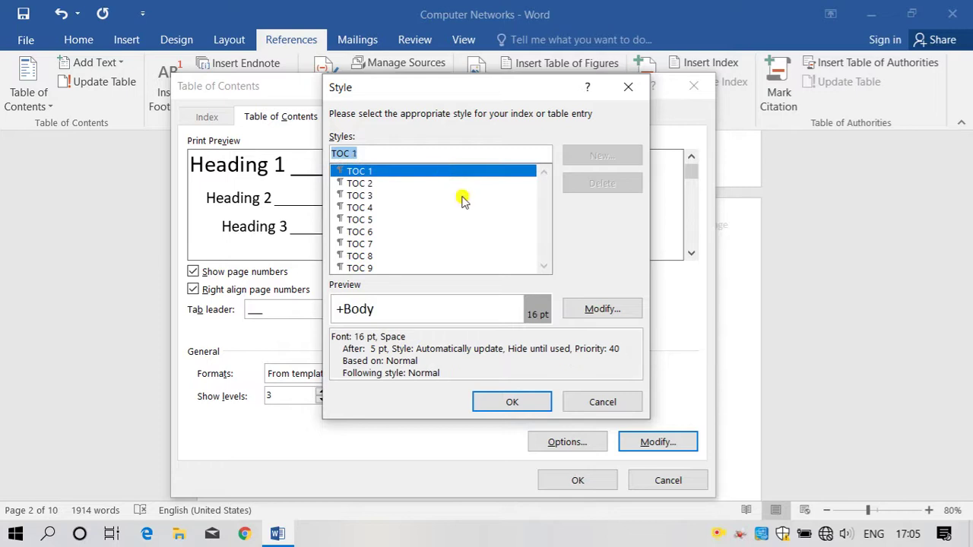
left_click(600, 310)
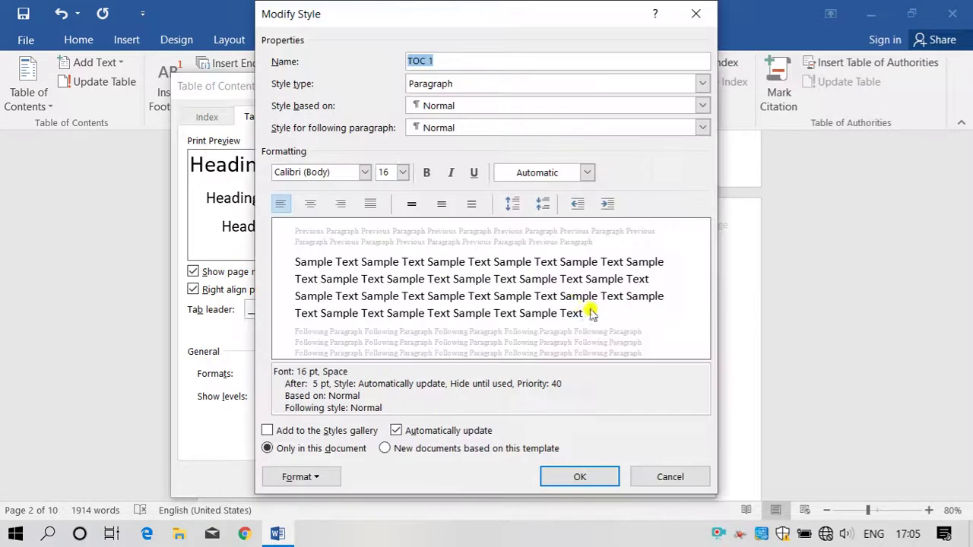
left_click(403, 173)
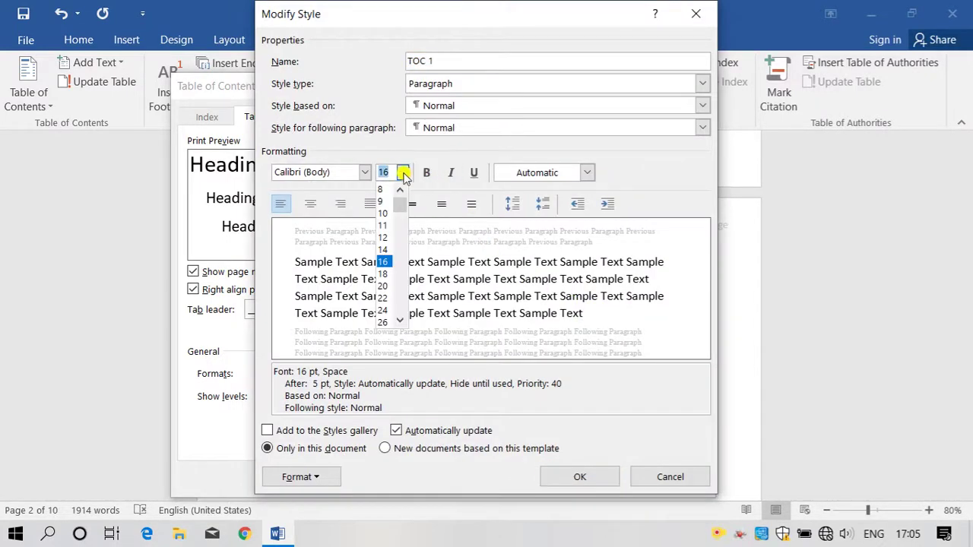
left_click(383, 249)
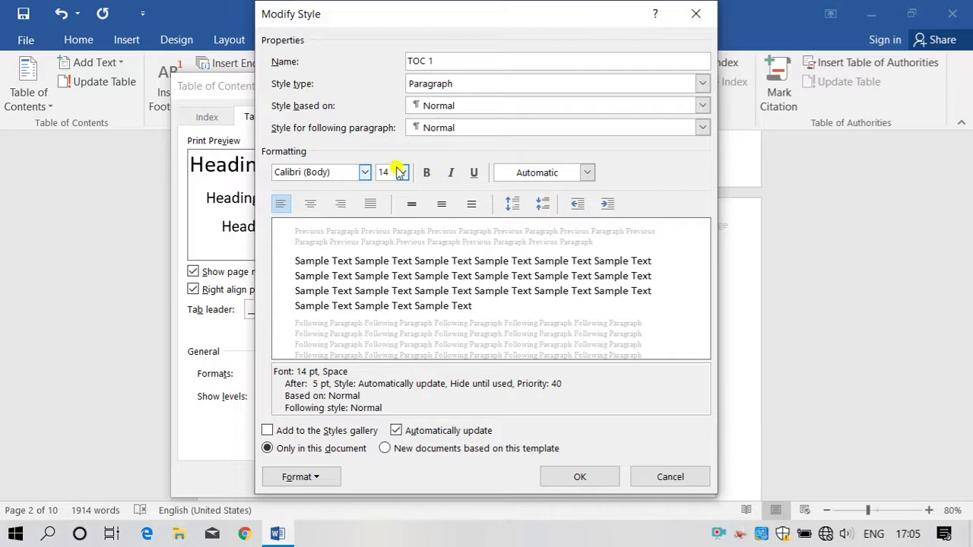
left_click(369, 172)
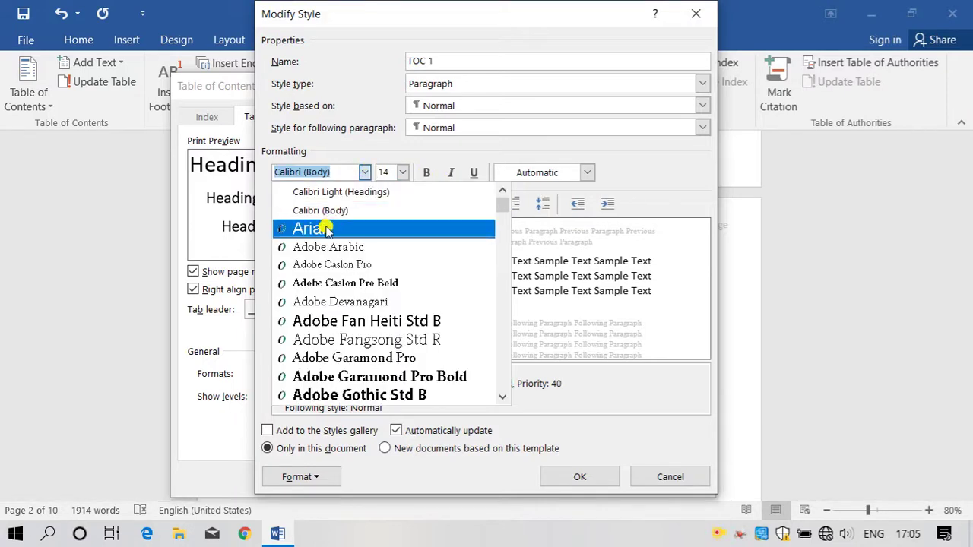
left_click(322, 226)
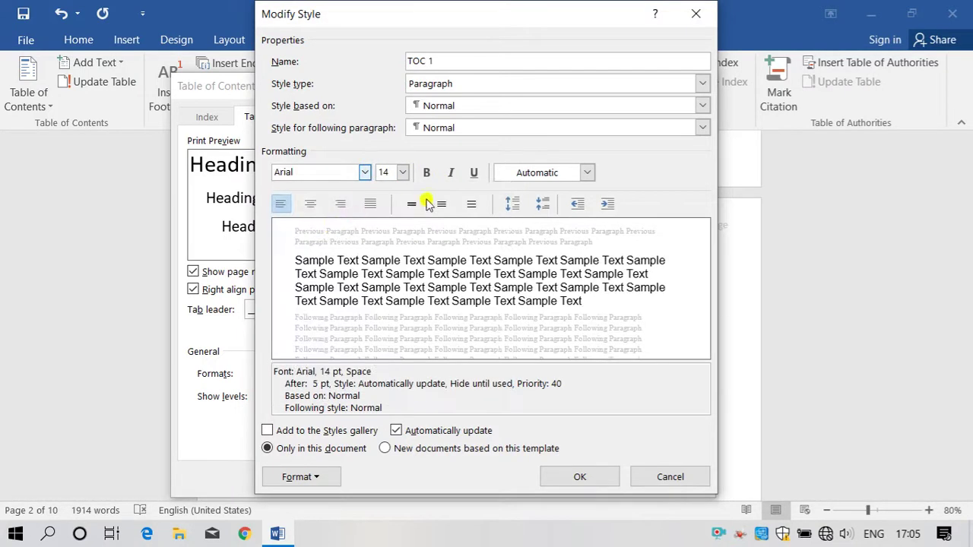
- Set the font color of the TOC 1 entry style to red and confirm the style change
left_click(548, 174)
left_click(516, 326)
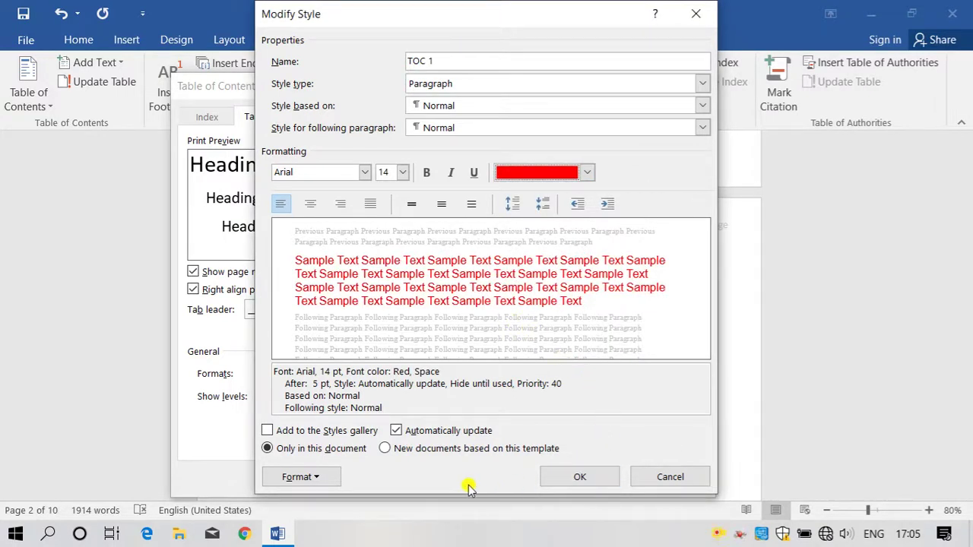
left_click(303, 477)
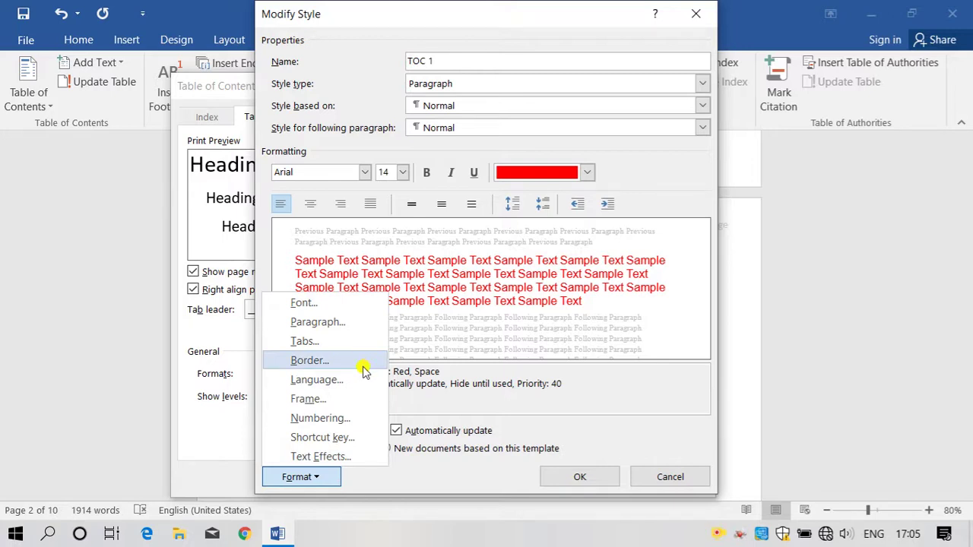
left_click(600, 476)
left_click(600, 476)
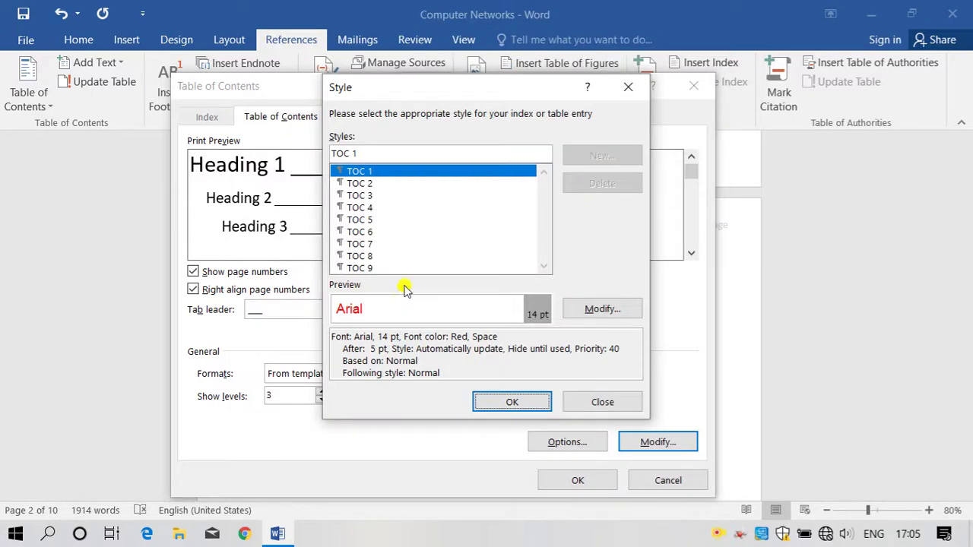
- Modify the TOC 2 entry style to use Calibri (Body) at 12 pt in light blue
left_click(357, 183)
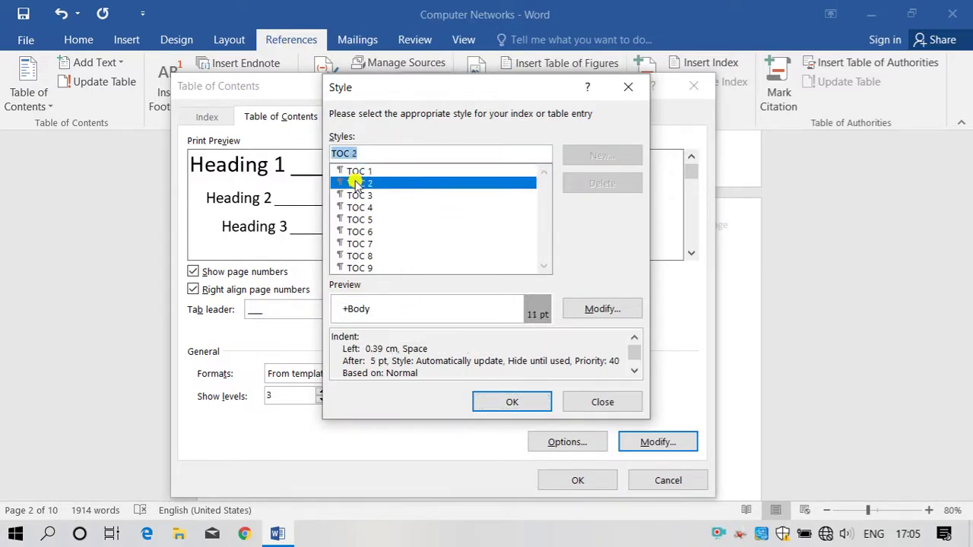
left_click(602, 309)
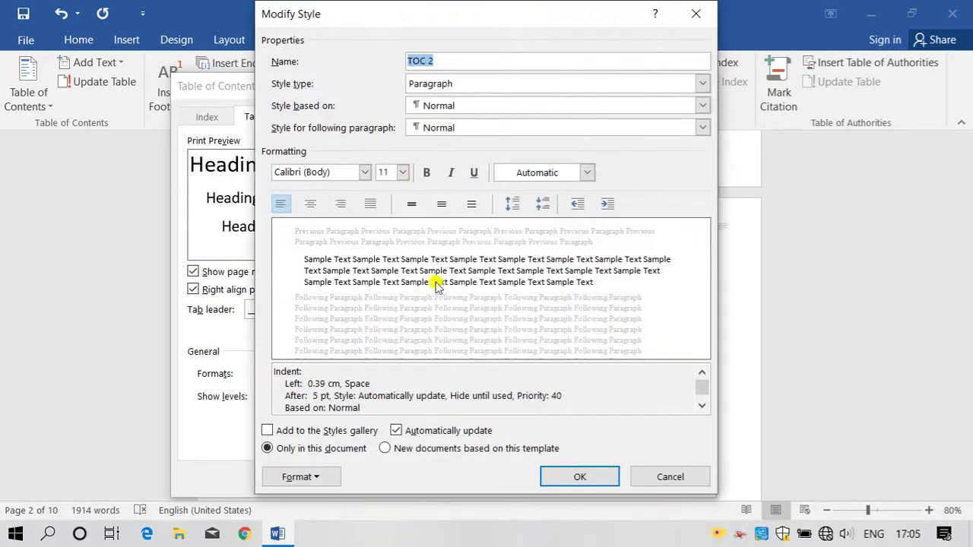
left_click(404, 173)
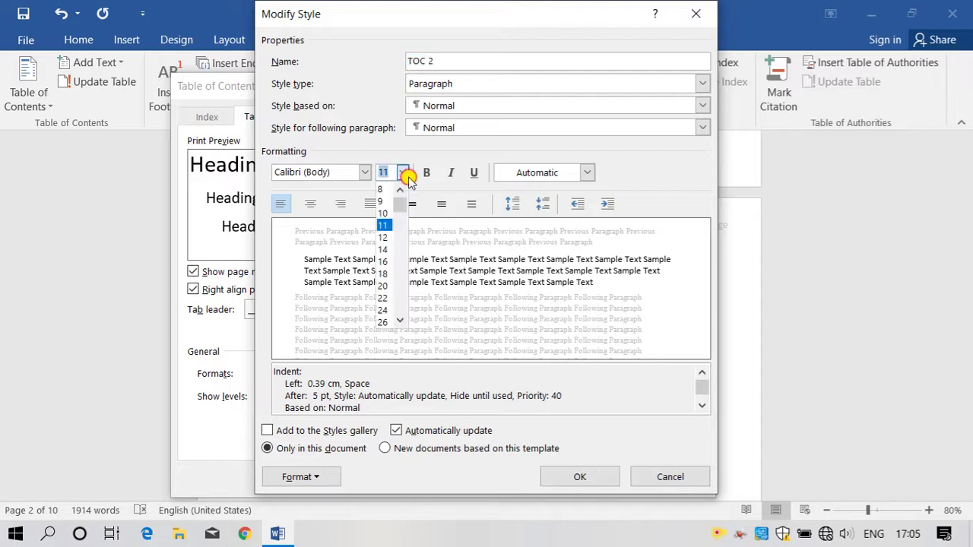
left_click(382, 237)
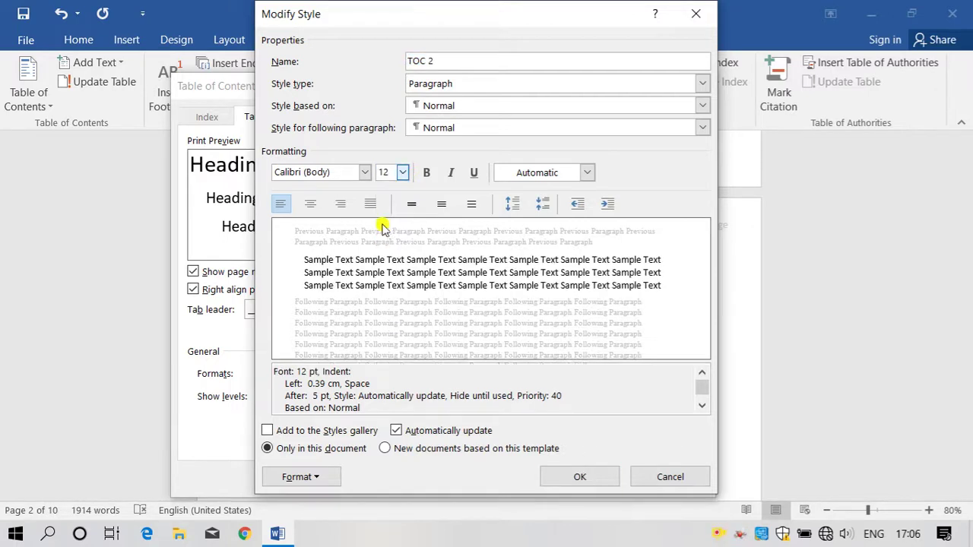
left_click(365, 173)
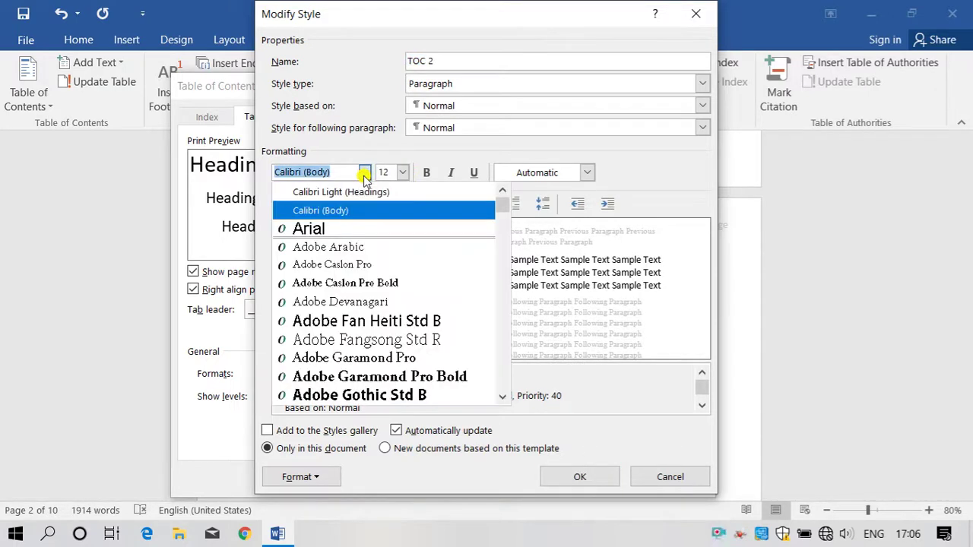
left_click(339, 211)
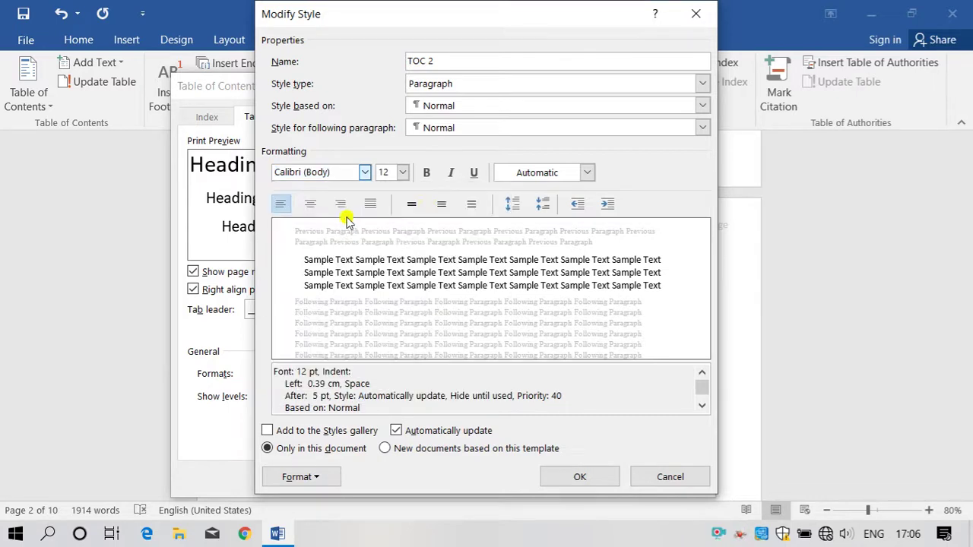
left_click(529, 173)
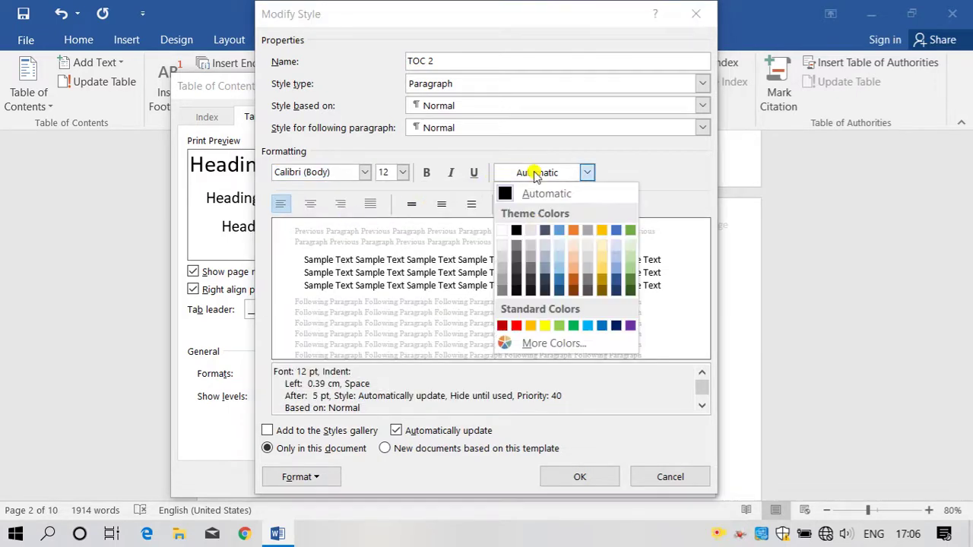
left_click(592, 327)
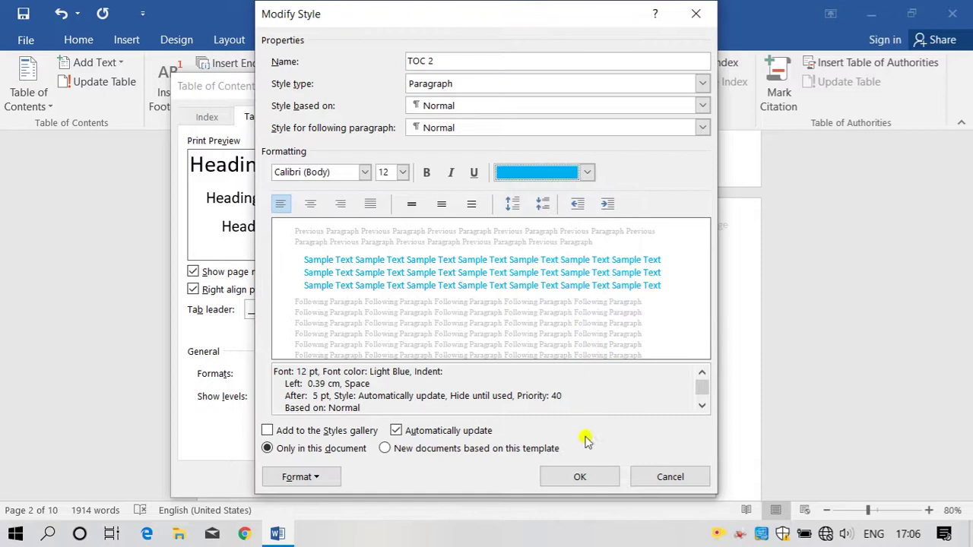
left_click(587, 479)
- Accept the entry styles and insert the custom table of contents on page 2 with a dotted leader and 3 levels
left_click(528, 400)
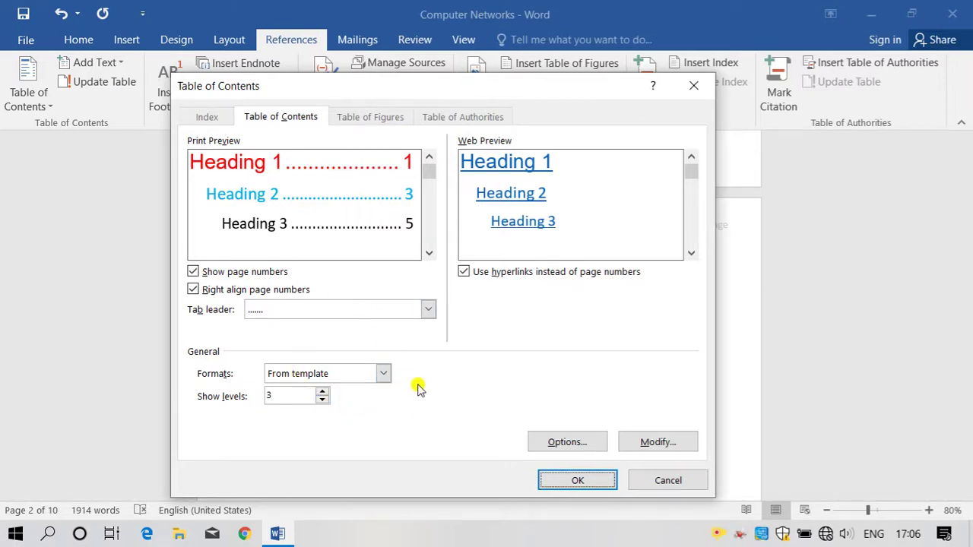
left_click(577, 481)
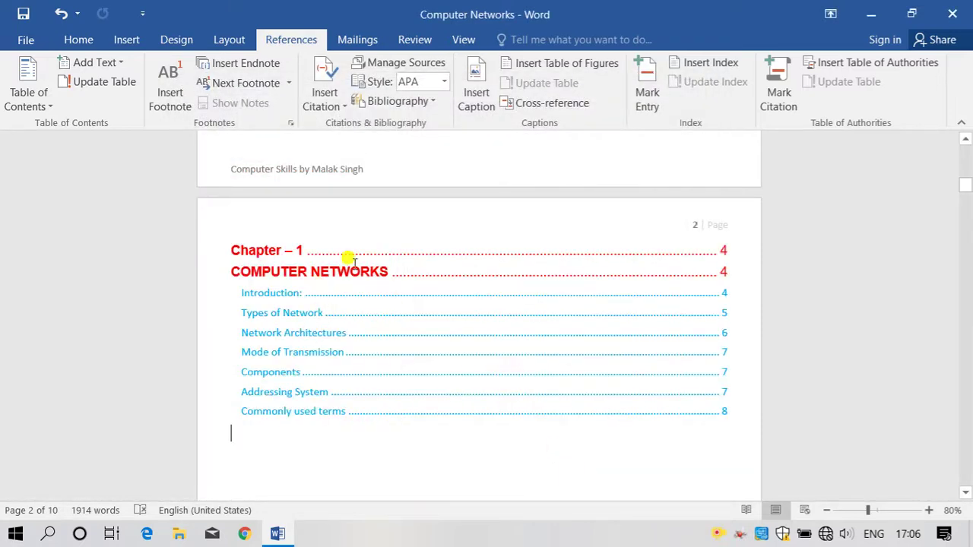
left_click_drag(350, 258, 357, 271)
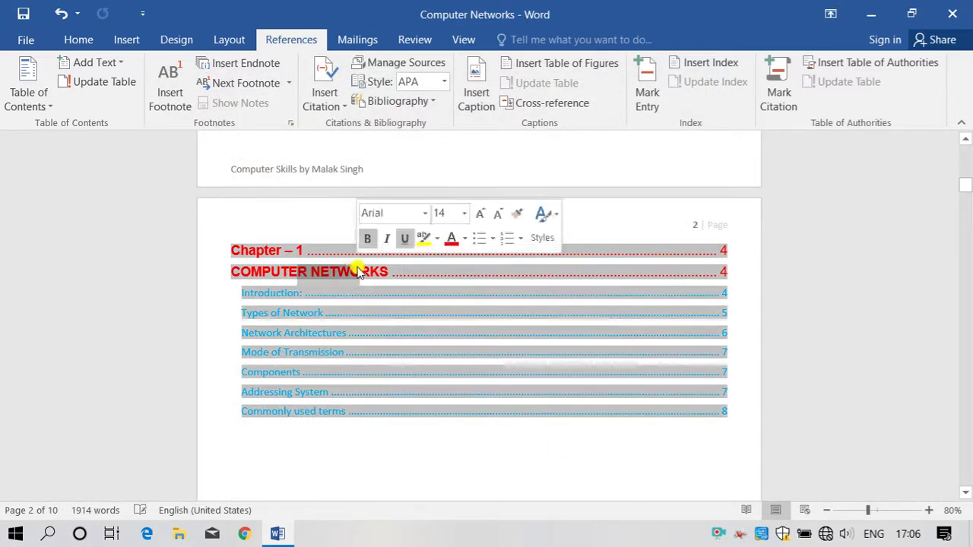
left_click(403, 472)
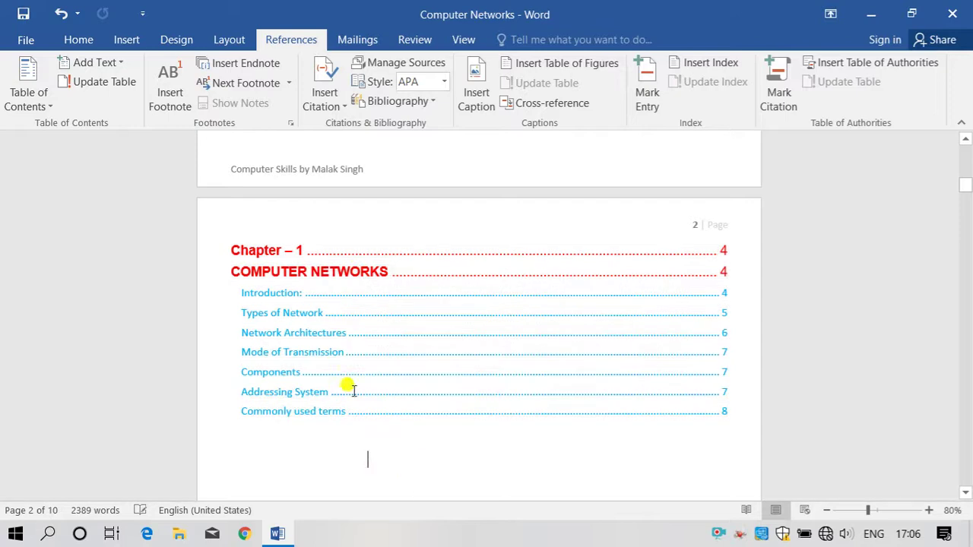
- Replace the custom table of contents on page 2 with one that shows 2 levels
left_click(359, 346)
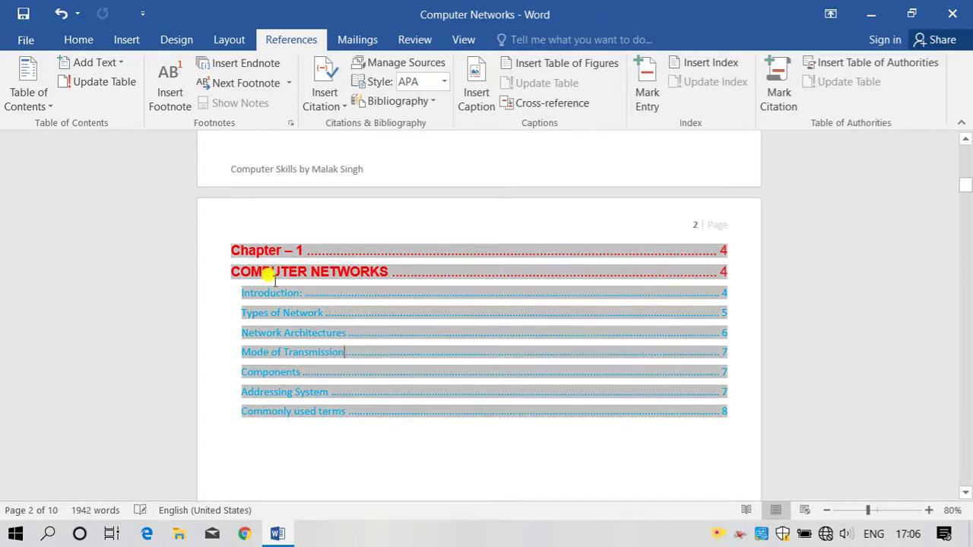
left_click(33, 104)
left_click(448, 256)
left_click(47, 100)
left_click(61, 393)
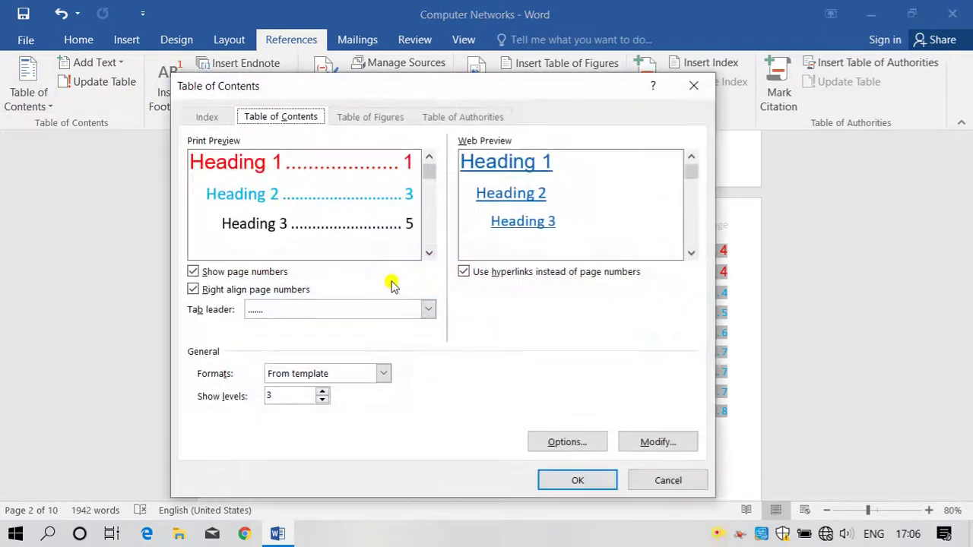
left_click(322, 400)
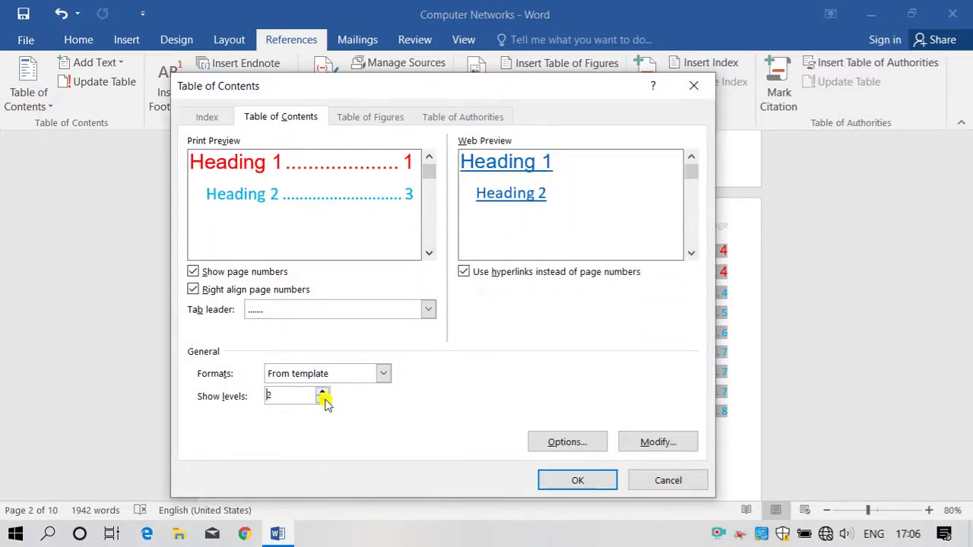
left_click(561, 482)
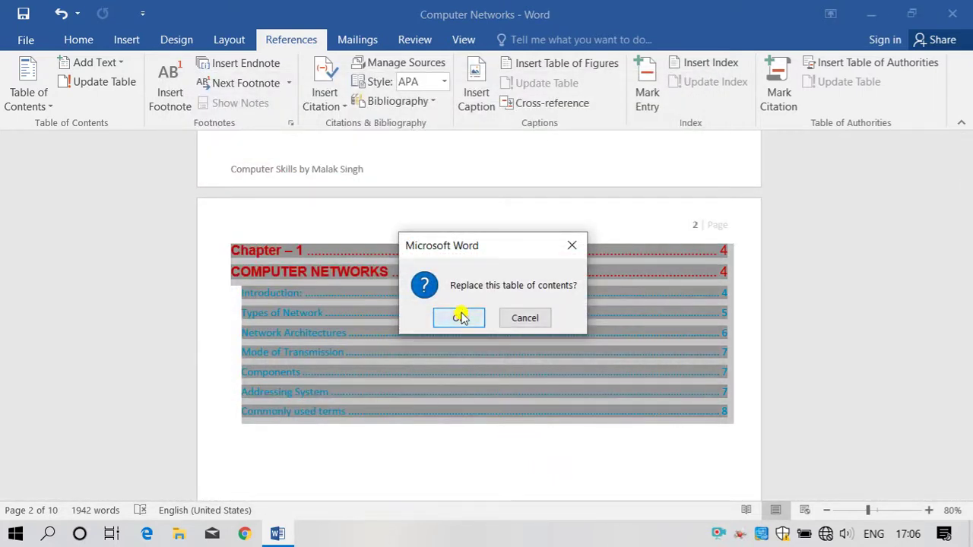
left_click(455, 316)
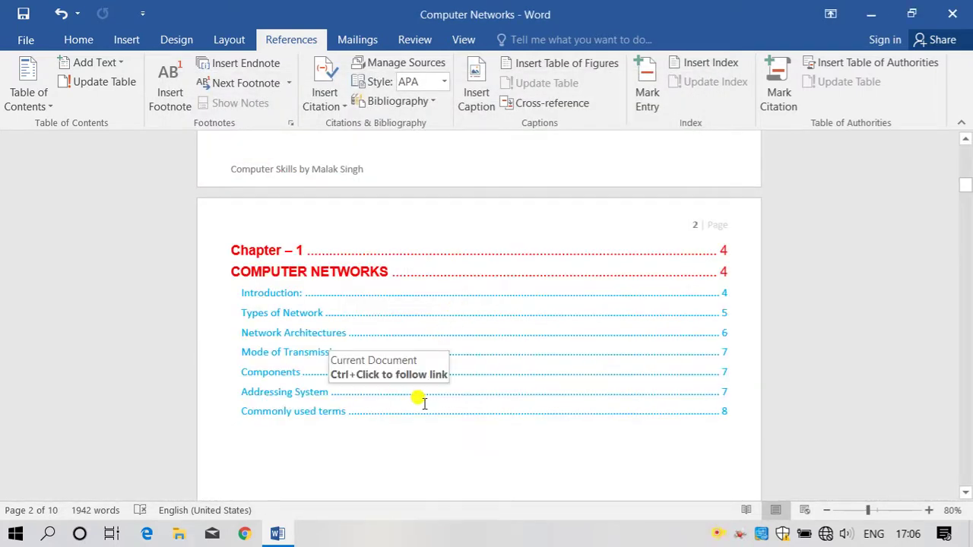
double_click(285, 400)
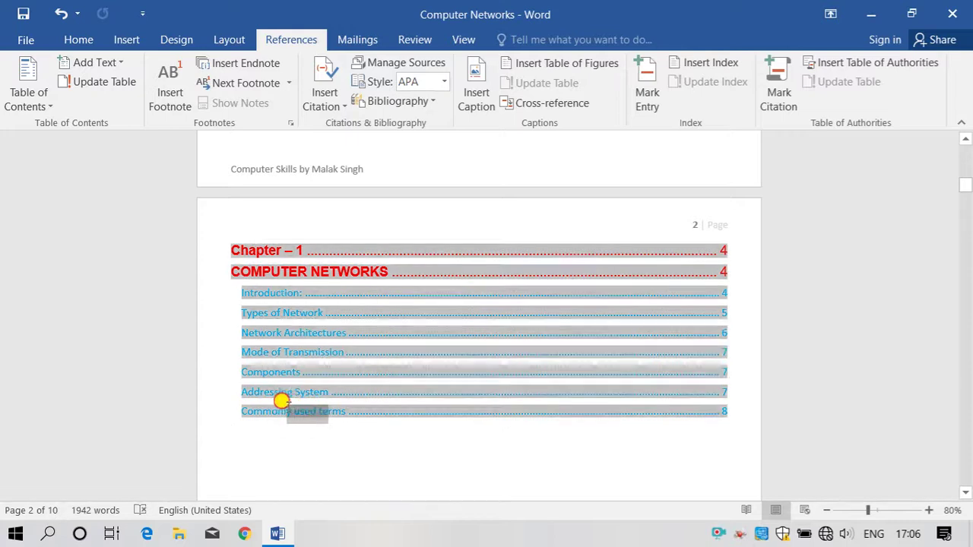
left_click(270, 371)
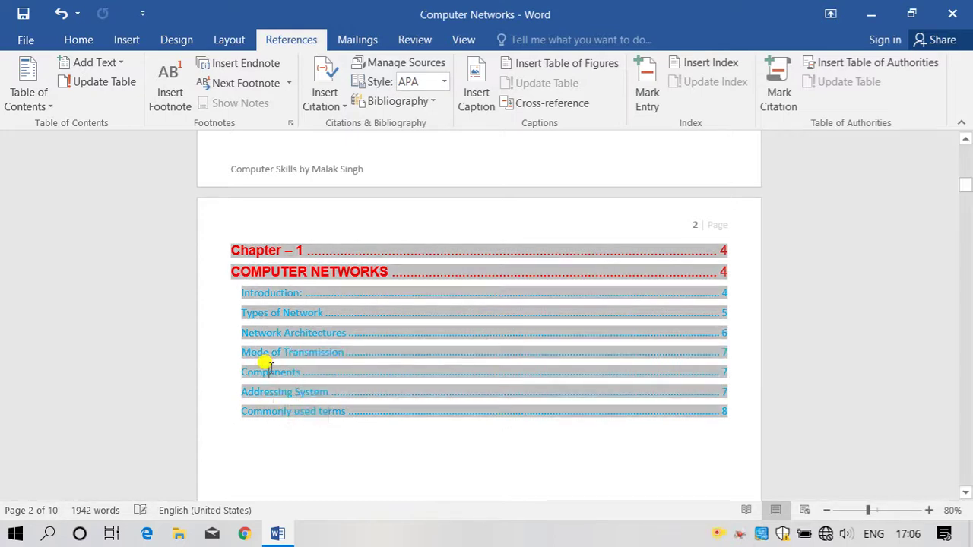
left_click(303, 462)
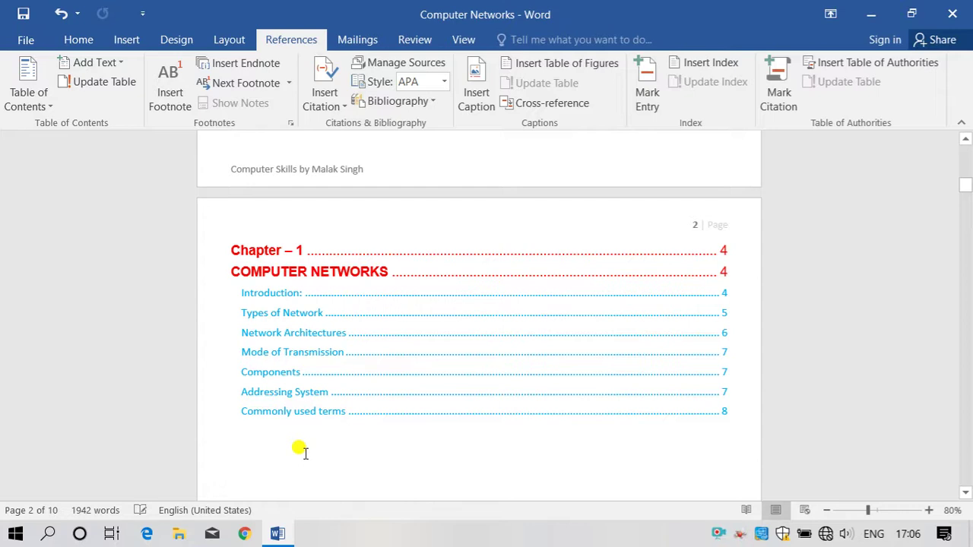
- Replace the table of contents on page 2 with a custom one that shows only 1 level
left_click(271, 352)
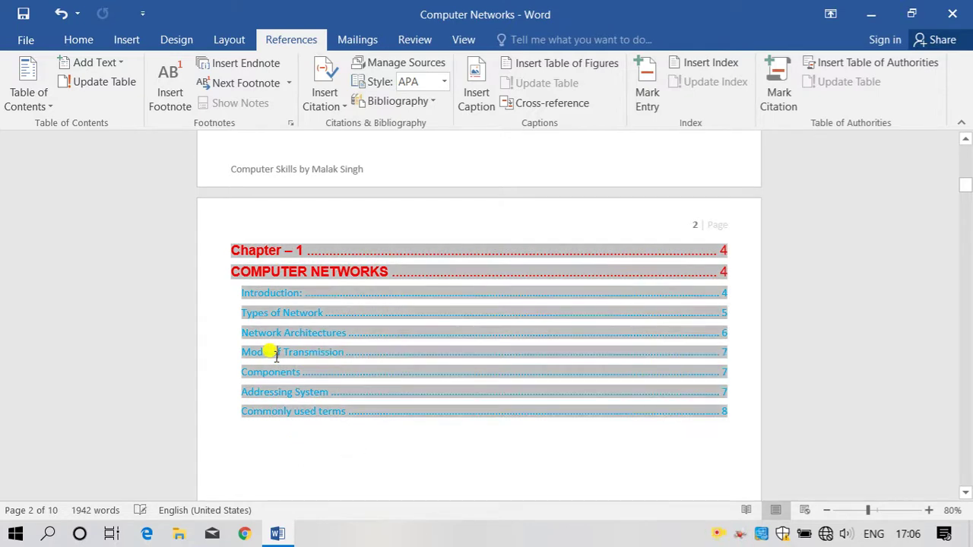
left_click(29, 98)
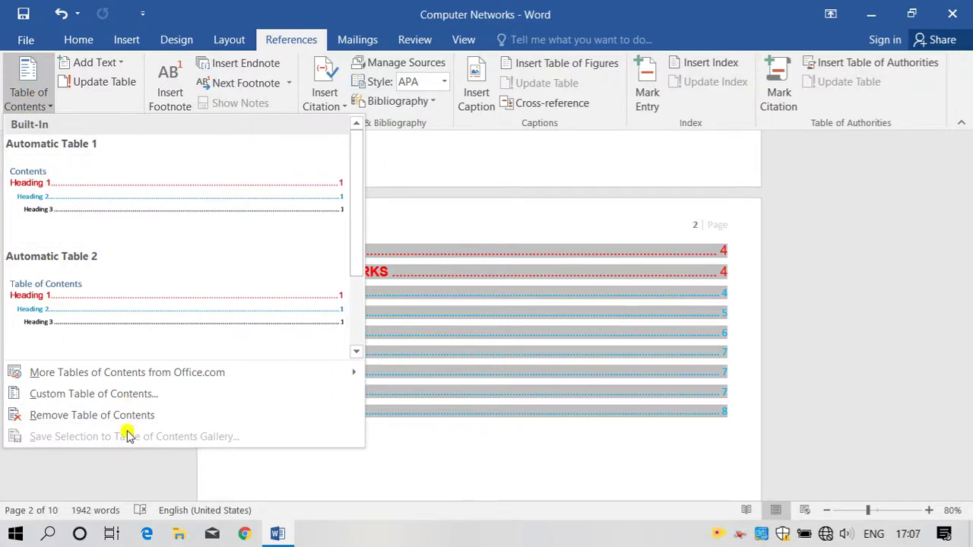
left_click(132, 393)
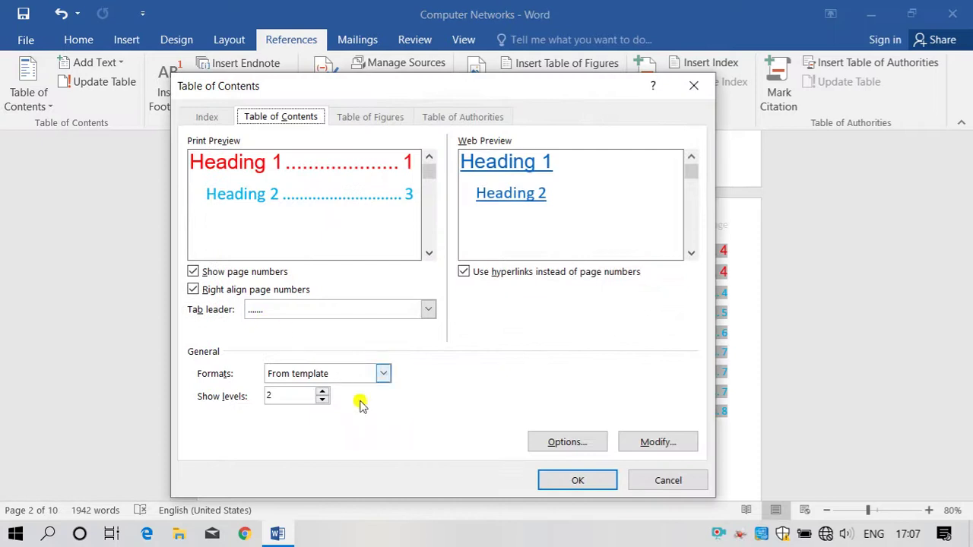
left_click(322, 401)
left_click(574, 479)
left_click(458, 320)
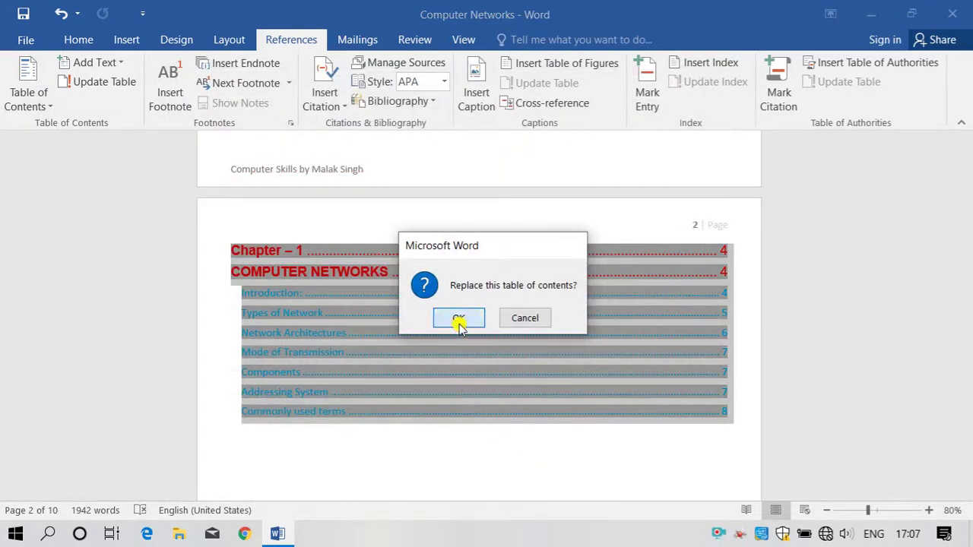
- Insert Automatic Table 1 at the COMPUTER NETWORKS entry of the custom table and inspect the page
left_click(308, 277)
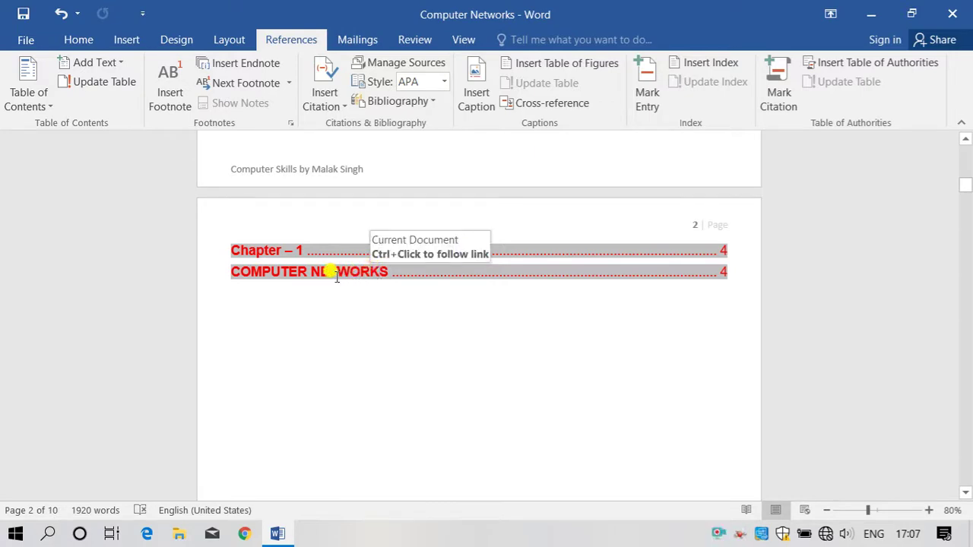
left_click(29, 99)
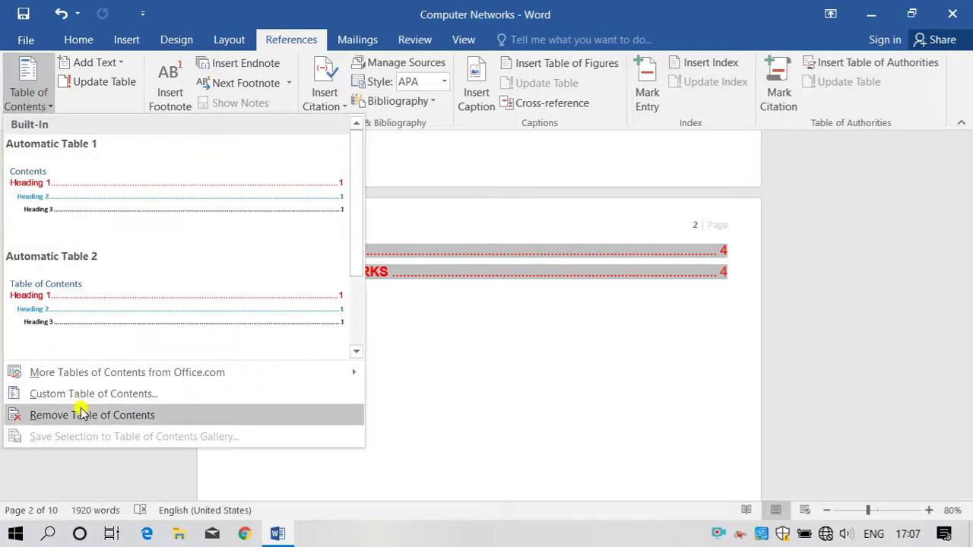
left_click(81, 193)
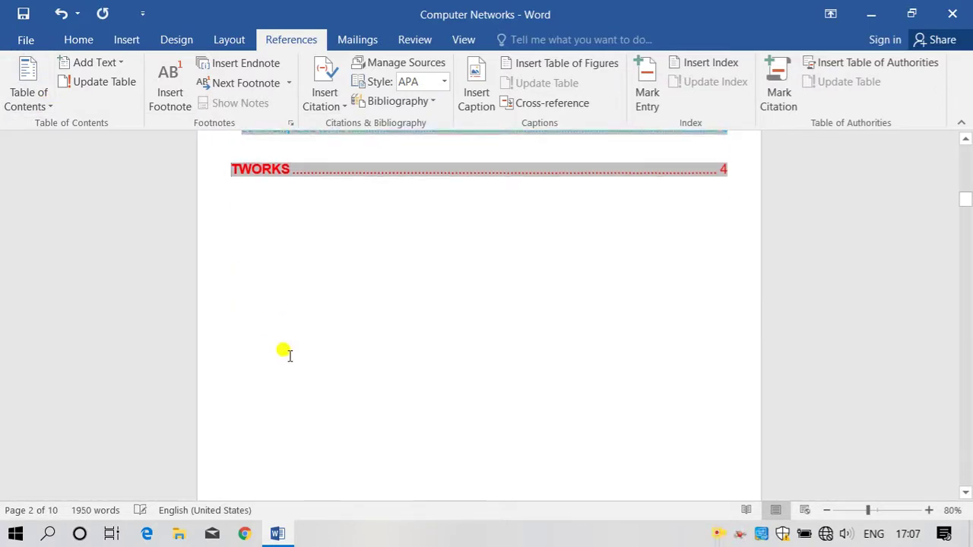
scroll(346, 348, "up", 3)
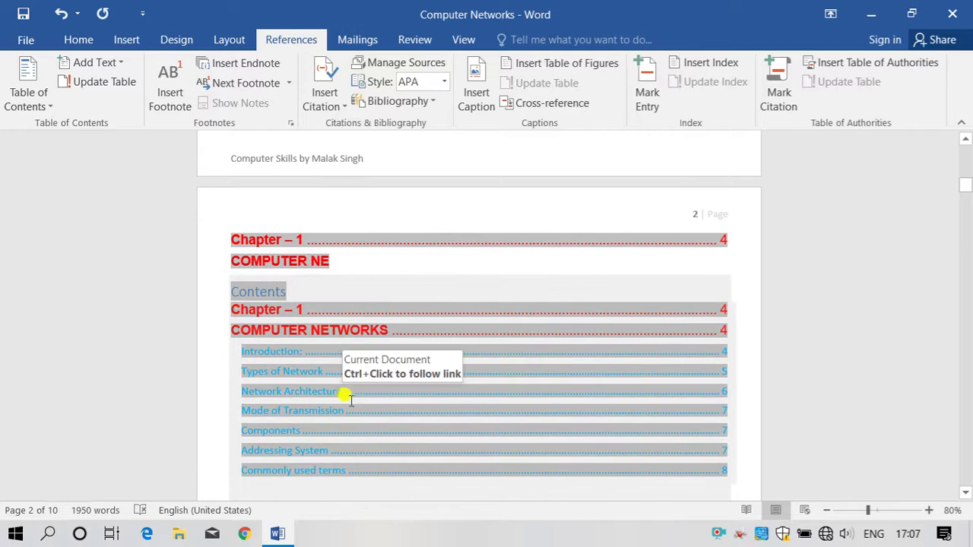
scroll(348, 394, "down", 3)
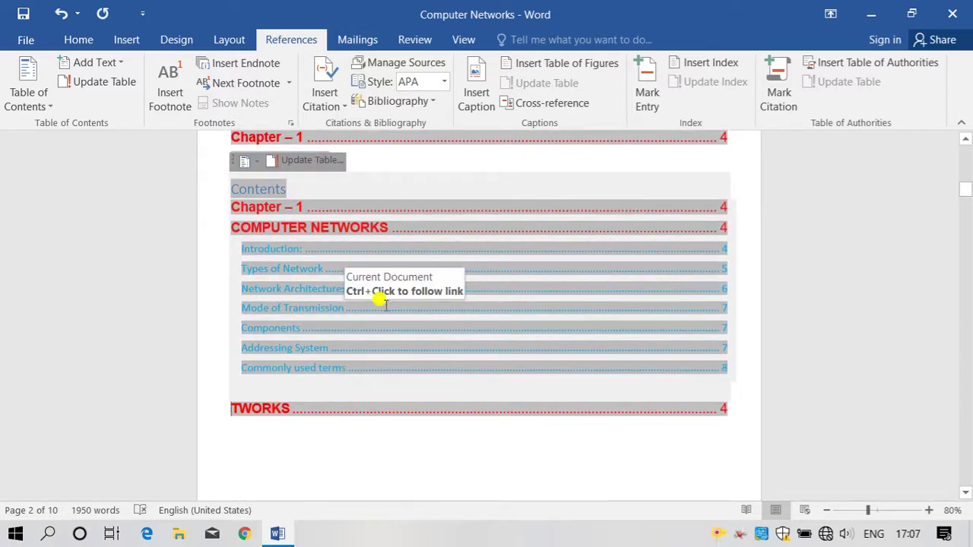
- Undo the inserted and custom tables of contents back to the original automatic table on page 2
key("ctrl+z")
key("ctrl+z")
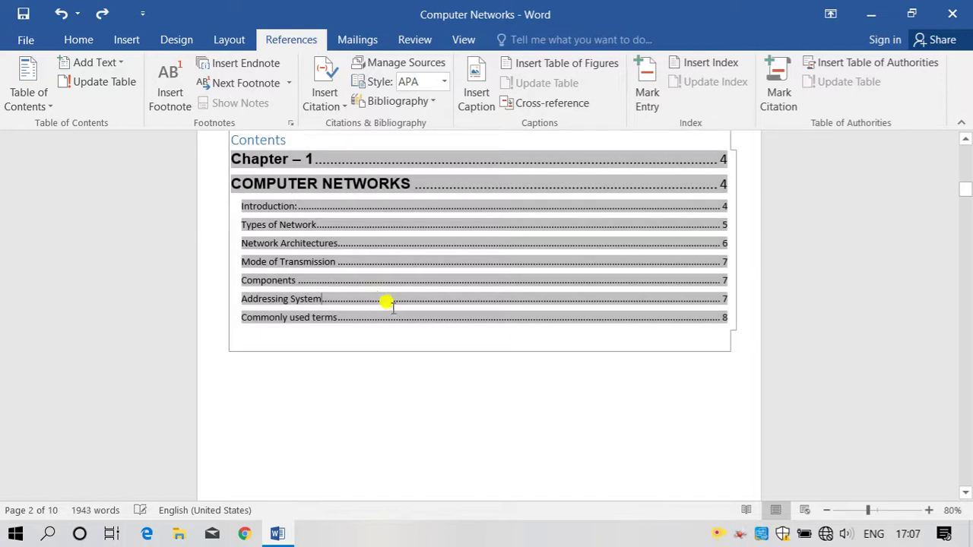
left_click(430, 362)
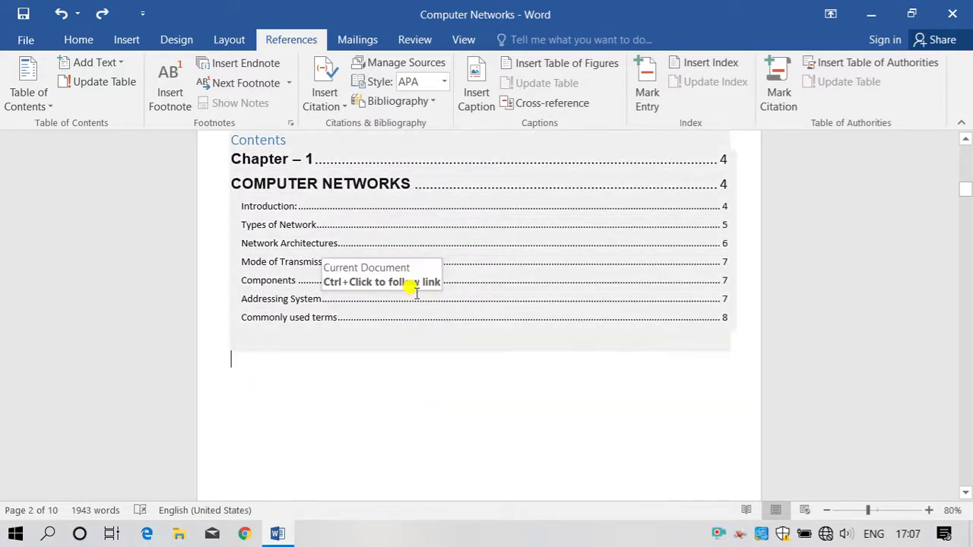
scroll(411, 284, "up", 3)
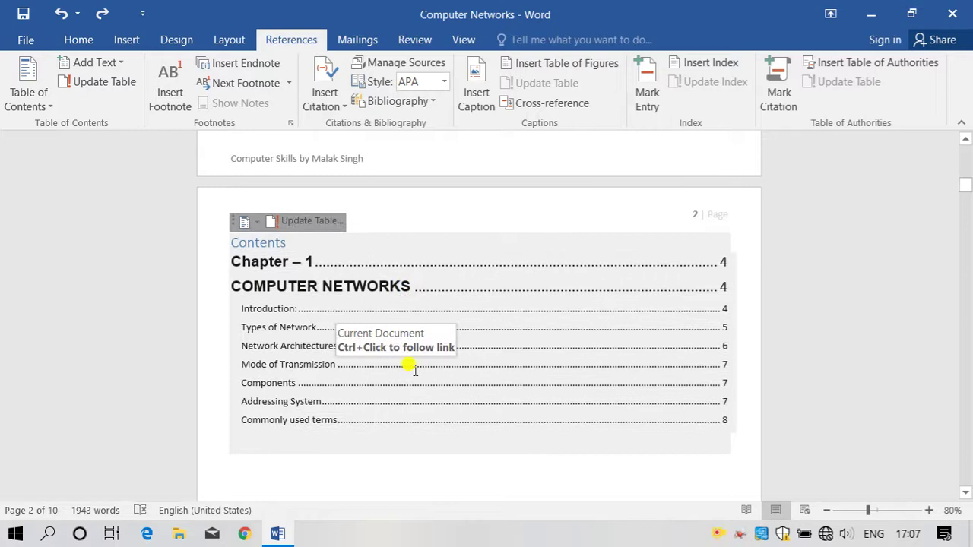
- Follow the Types of Network entry to its heading, change it to "Types of Networks", and return to the table of contents on page 2
scroll(576, 382, "down", 1)
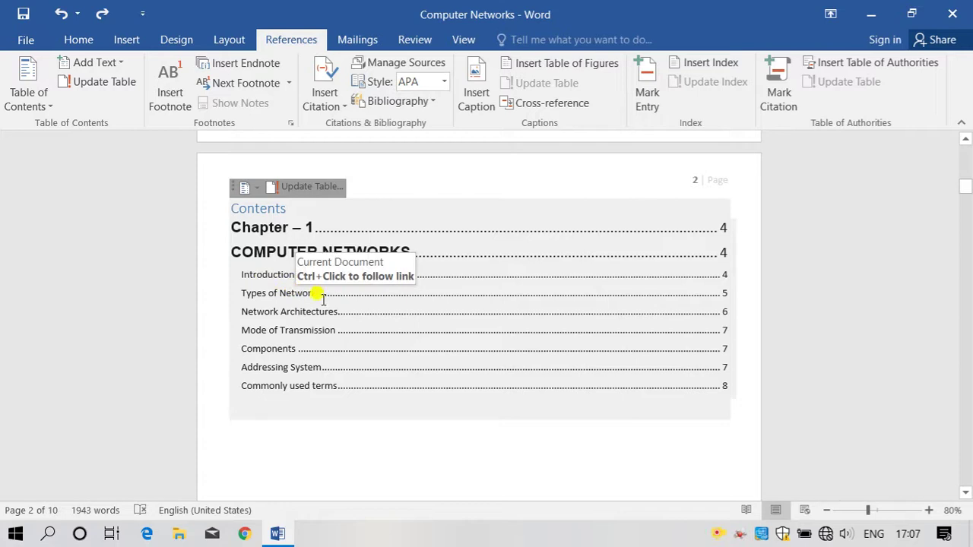
scroll(313, 318, "up", 5, "ctrl")
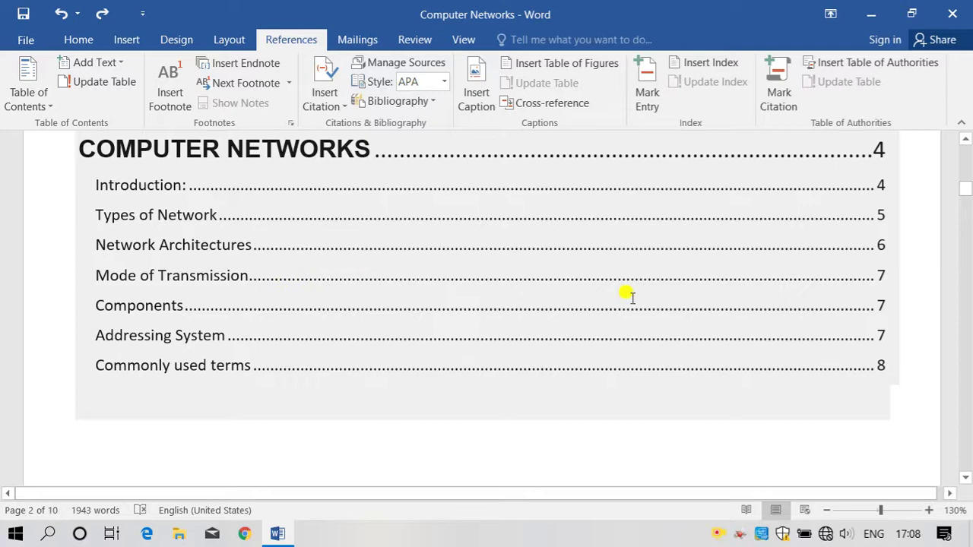
left_click(158, 216)
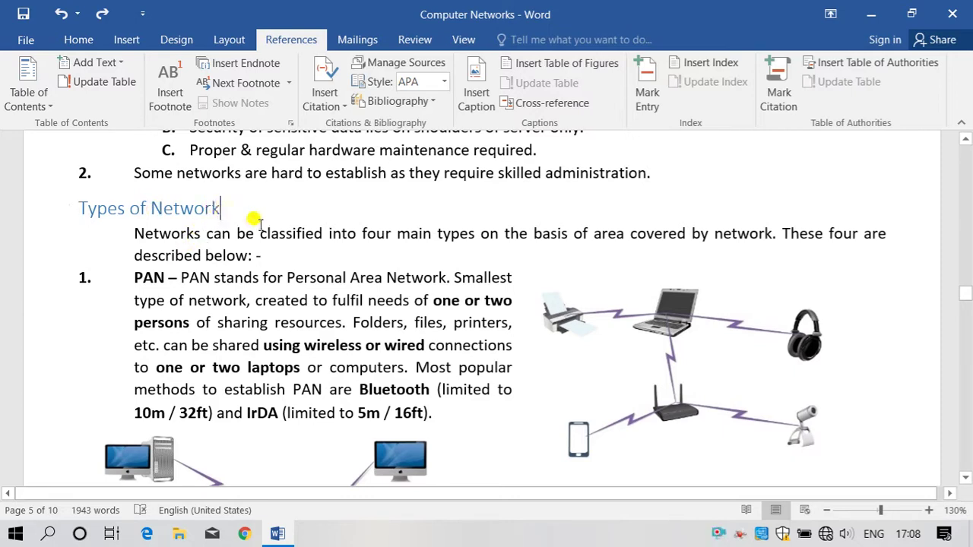
type("s")
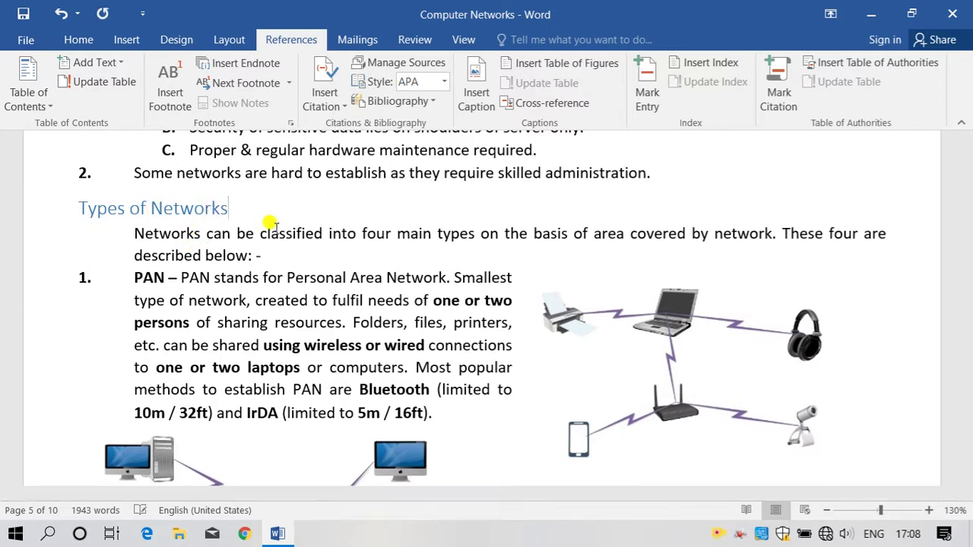
scroll(384, 346, "up", 12)
scroll(373, 325, "up", 15)
scroll(369, 332, "up", 12)
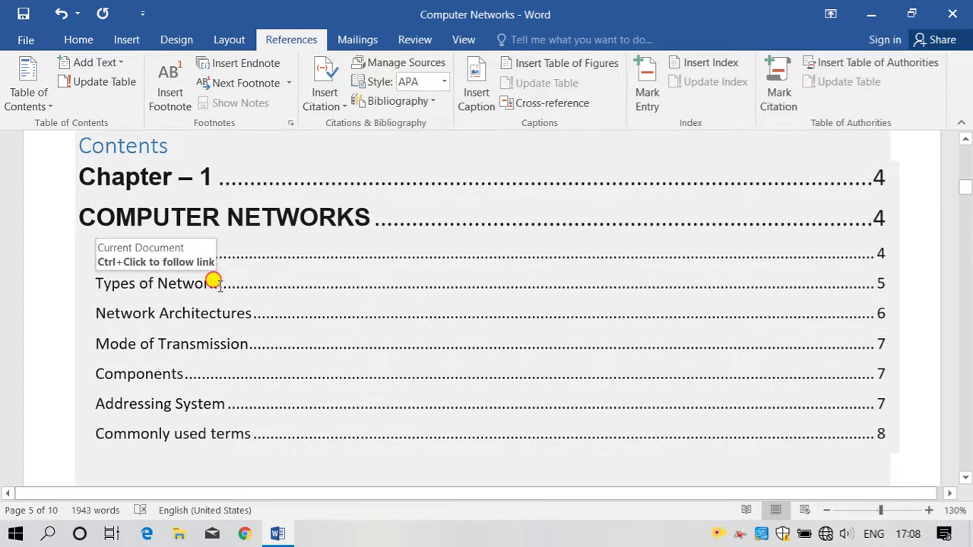
left_click(216, 283)
scroll(250, 326, "up", 3)
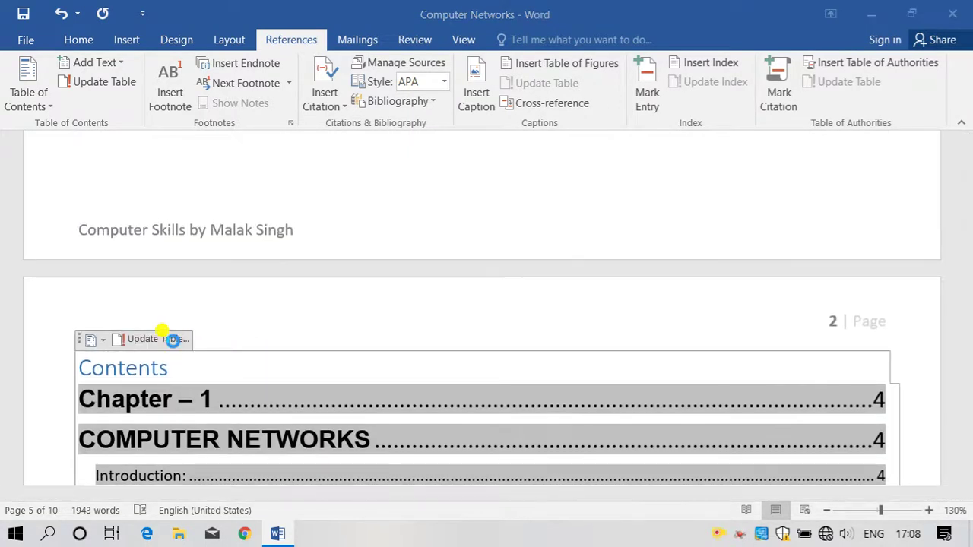
left_click(400, 266)
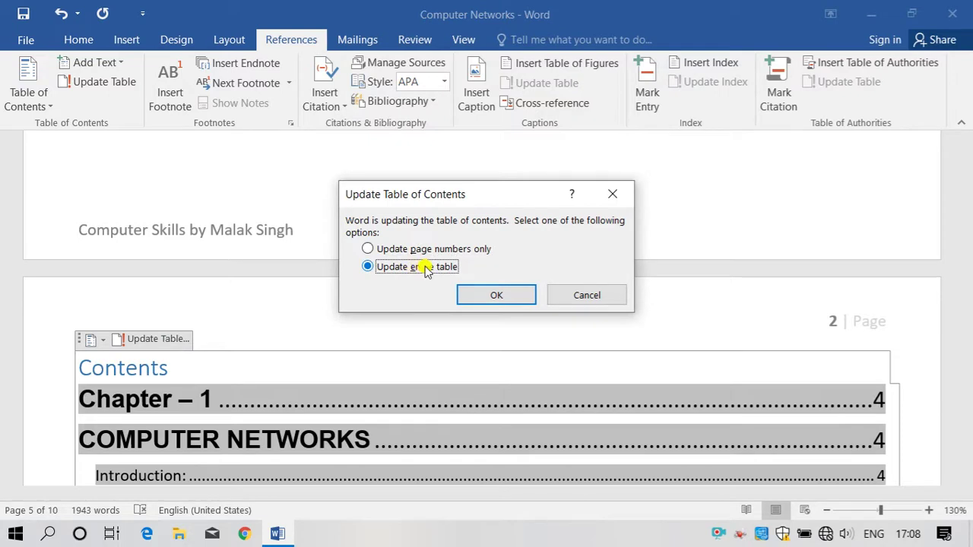
left_click(567, 298)
scroll(462, 356, "down", 3)
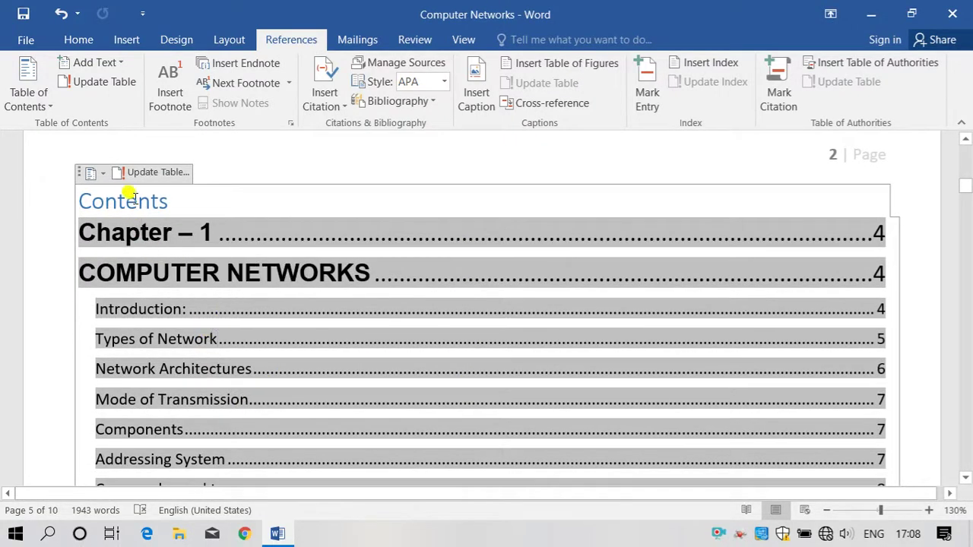
- Update the entire table of contents on page 2, including entry text as well as page numbers, and check the Types of Networks entry
left_click(137, 172)
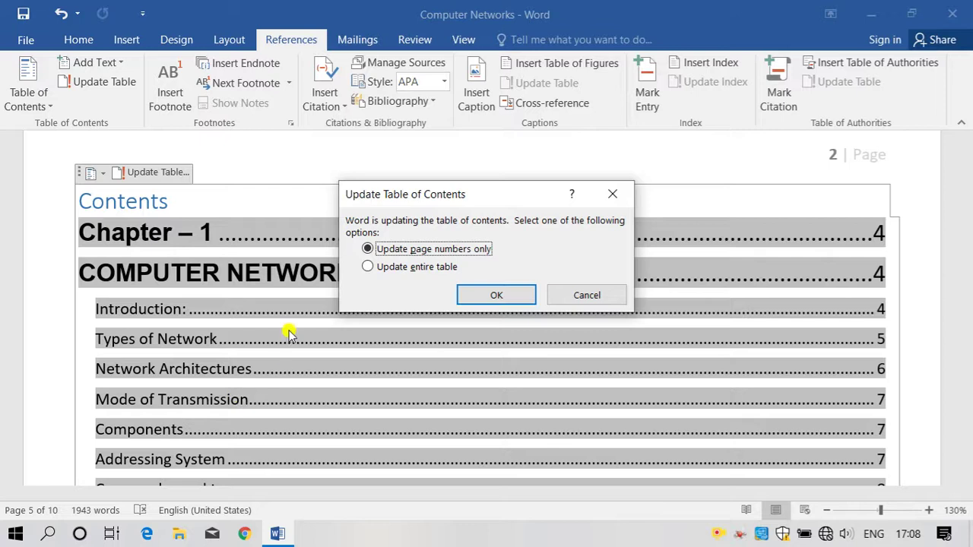
left_click(383, 267)
left_click(480, 299)
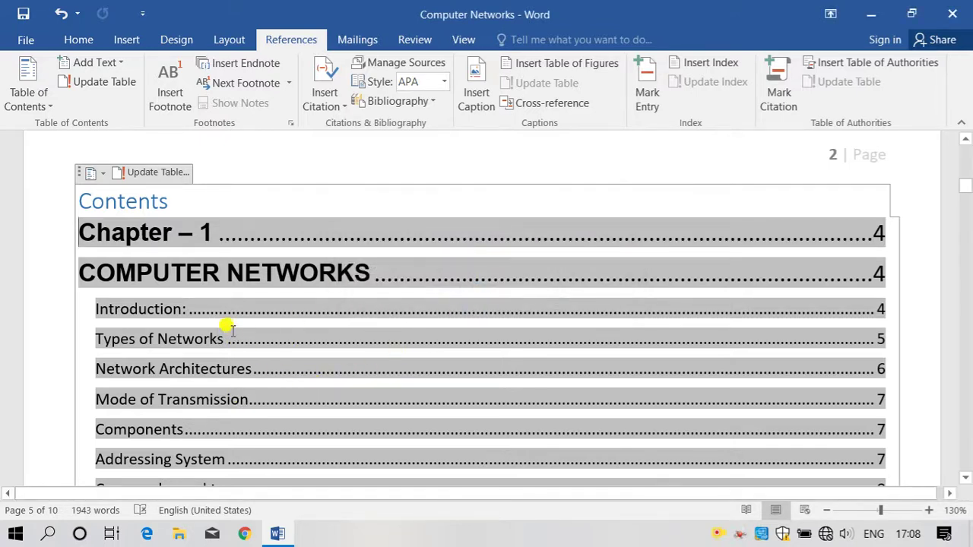
left_click(205, 336)
double_click(205, 336)
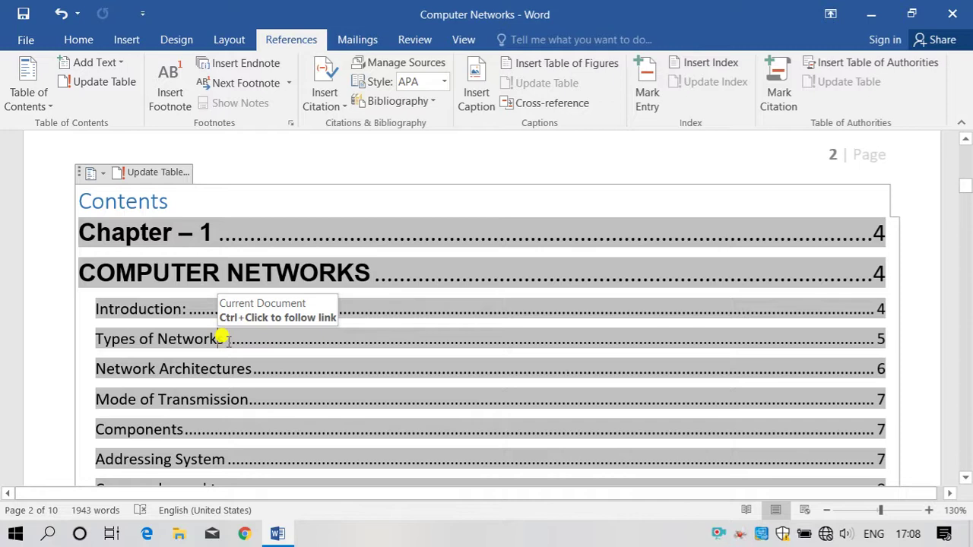
- Remove the table of contents from page 2, leaving any further table update cancelled
left_click(121, 172)
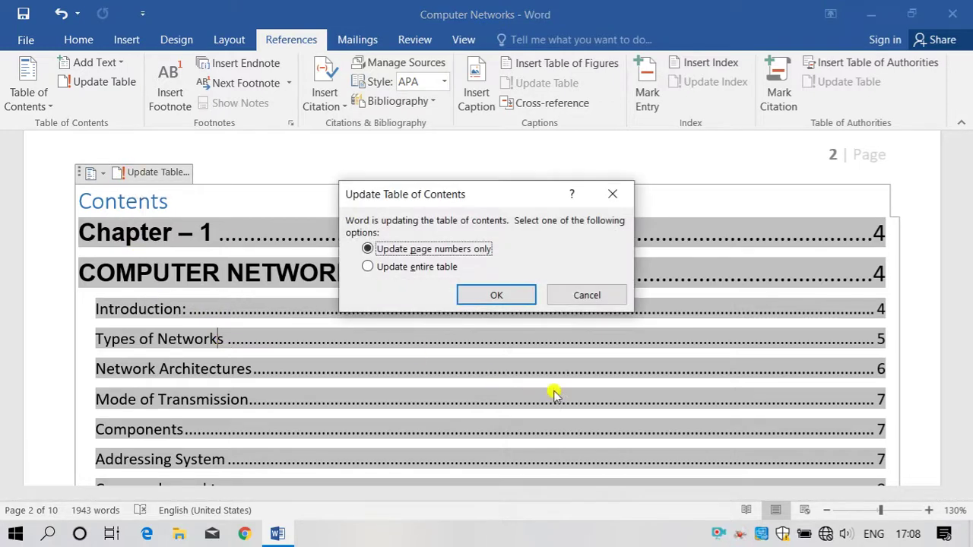
left_click(571, 295)
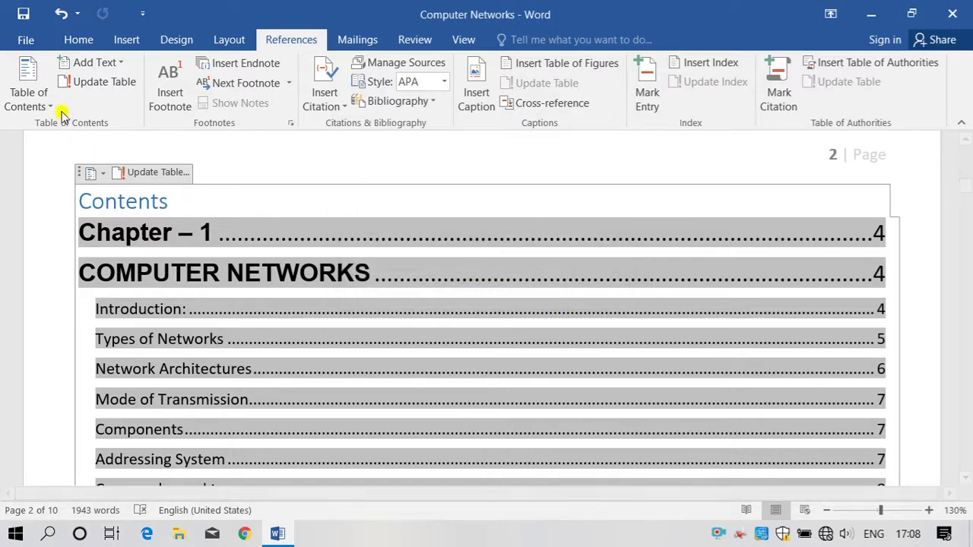
left_click(42, 95)
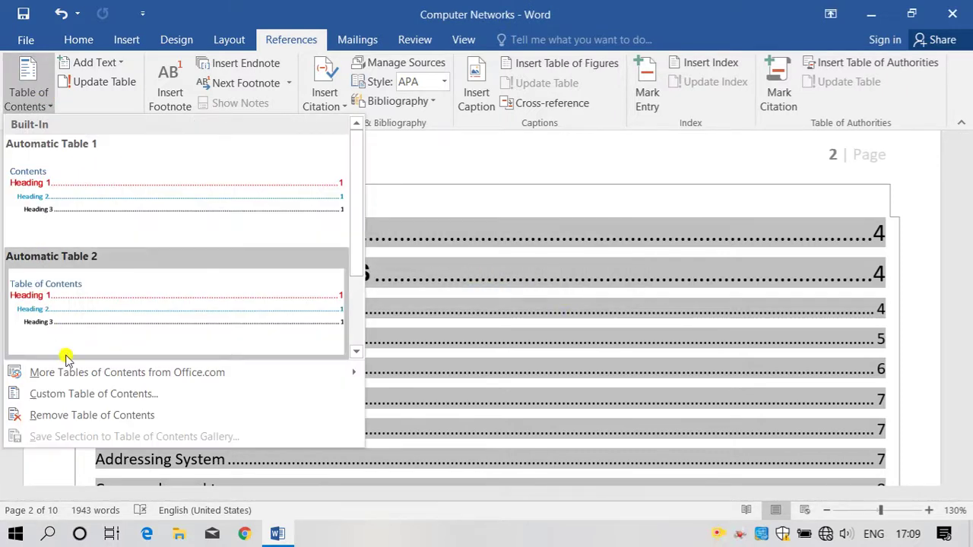
left_click(136, 417)
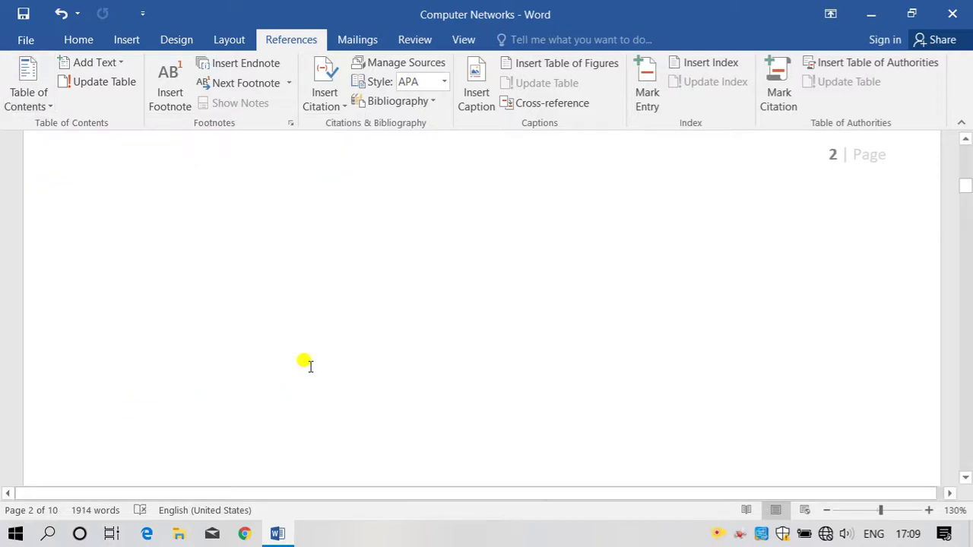